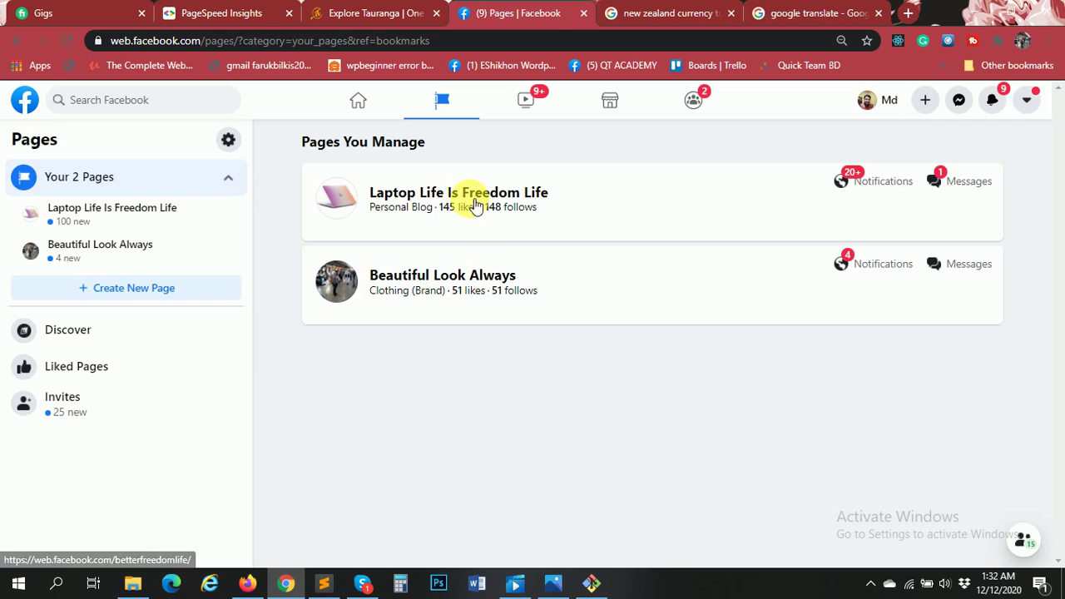
# - Open the Laptop Life Is Freedom Life page for management and dismiss the notice about interacting as the page
pyautogui.click(474, 204)
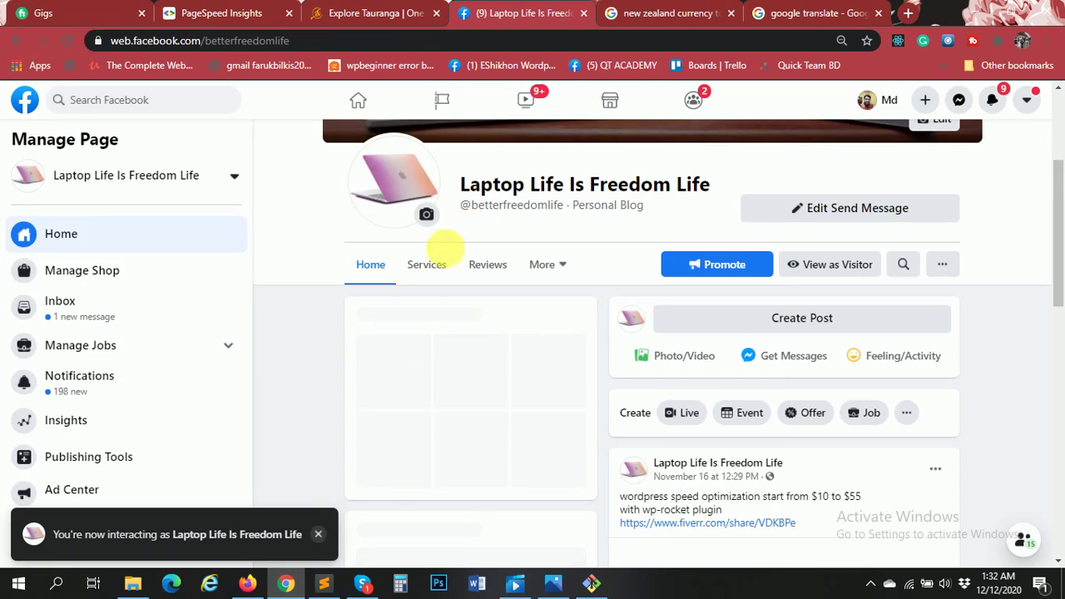
pyautogui.click(318, 534)
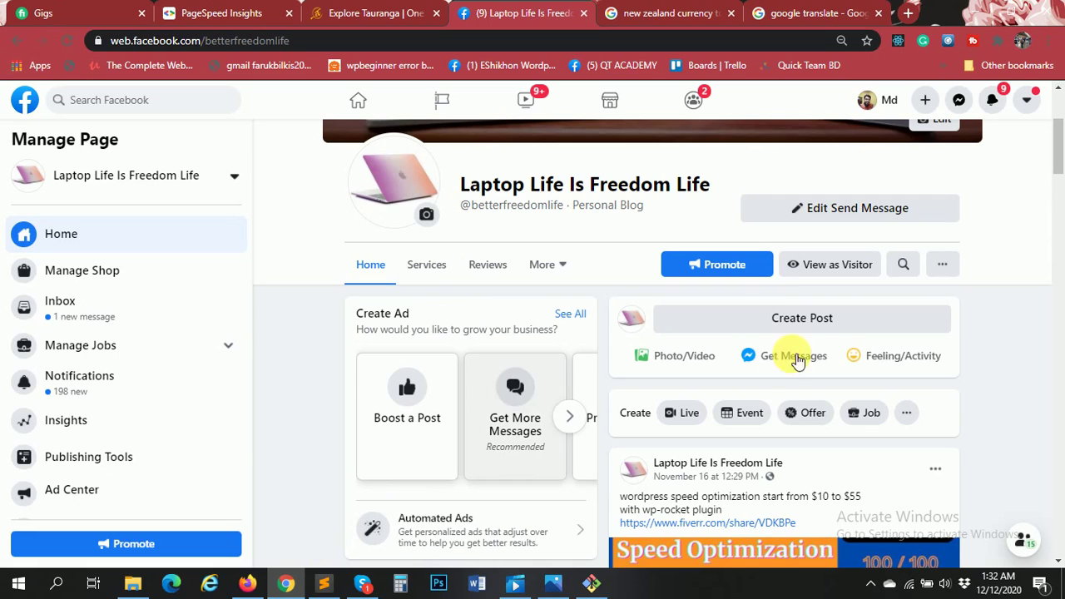
pyautogui.scroll(1, 620, 289)
pyautogui.scroll(3, 618, 289)
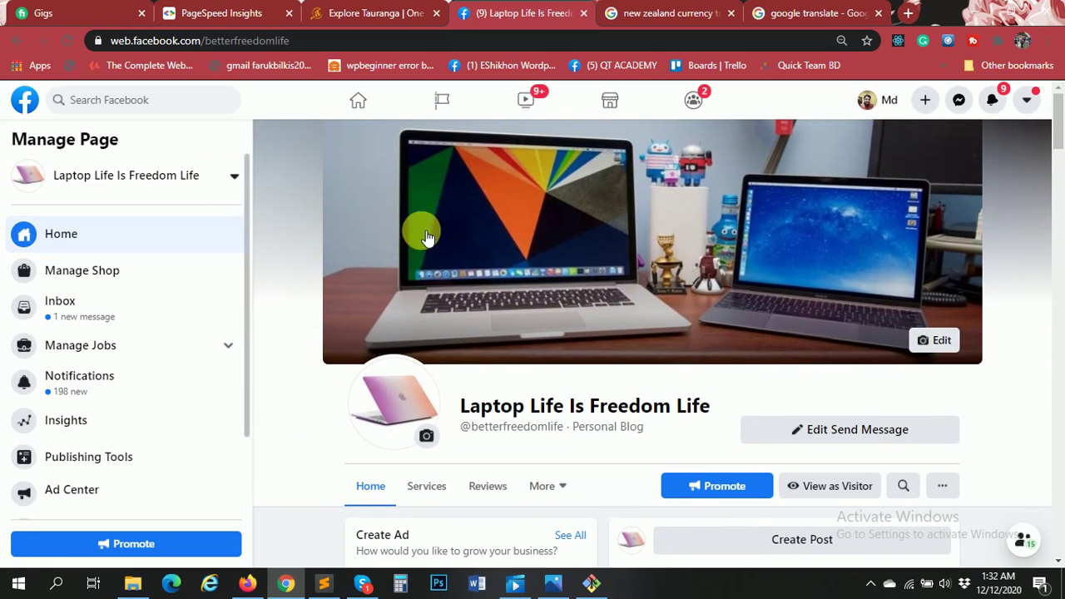
# - Open the Messaging section of the Laptop Life Is Freedom Life page settings
pyautogui.scroll(-3, 547, 250)
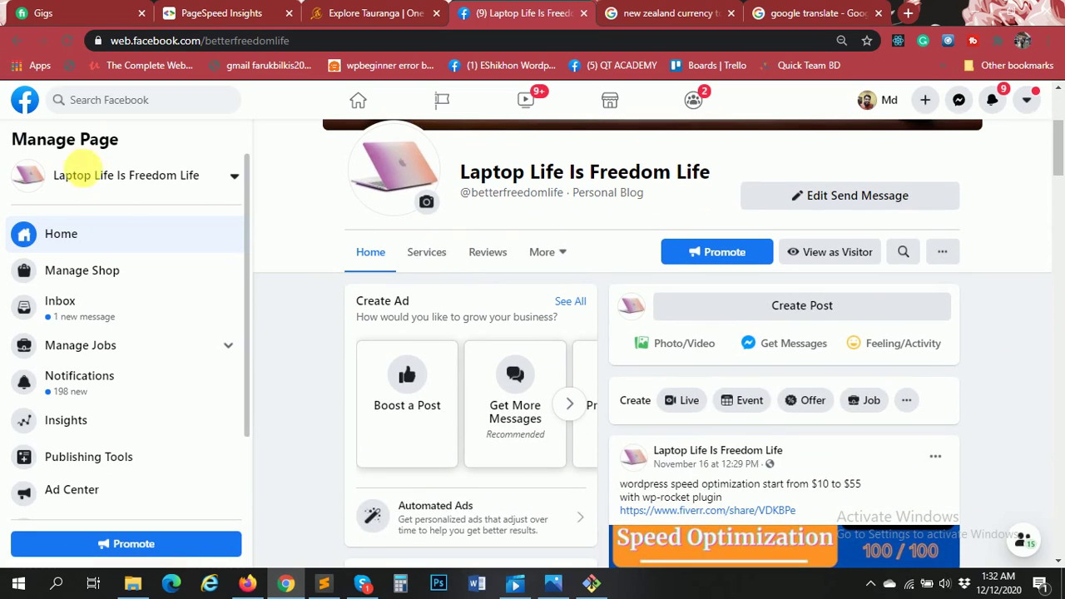
pyautogui.scroll(1, 466, 280)
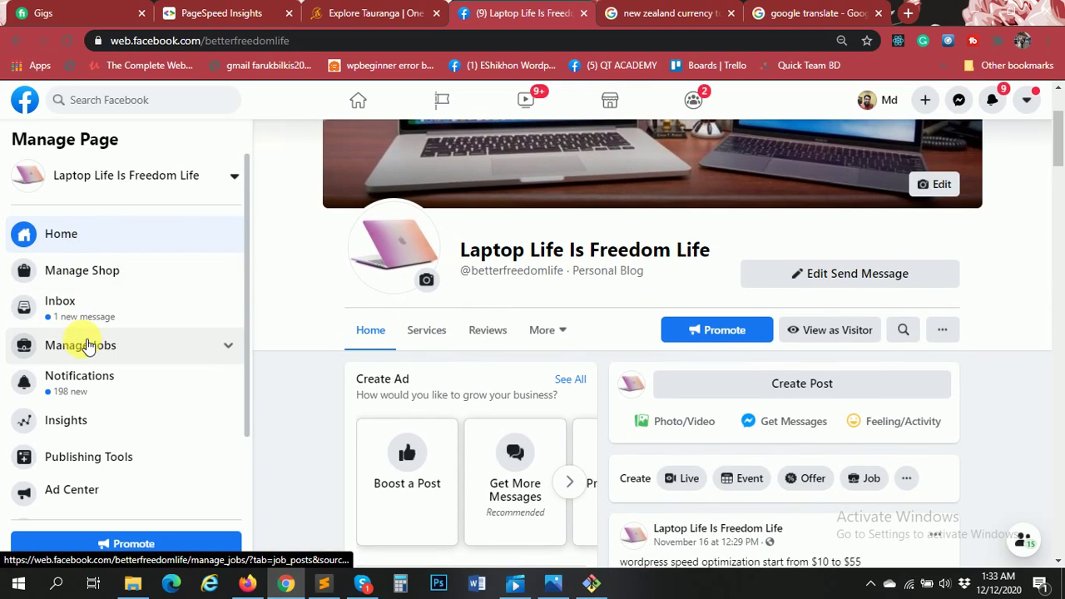
pyautogui.scroll(-1, 102, 343)
pyautogui.scroll(1, 93, 366)
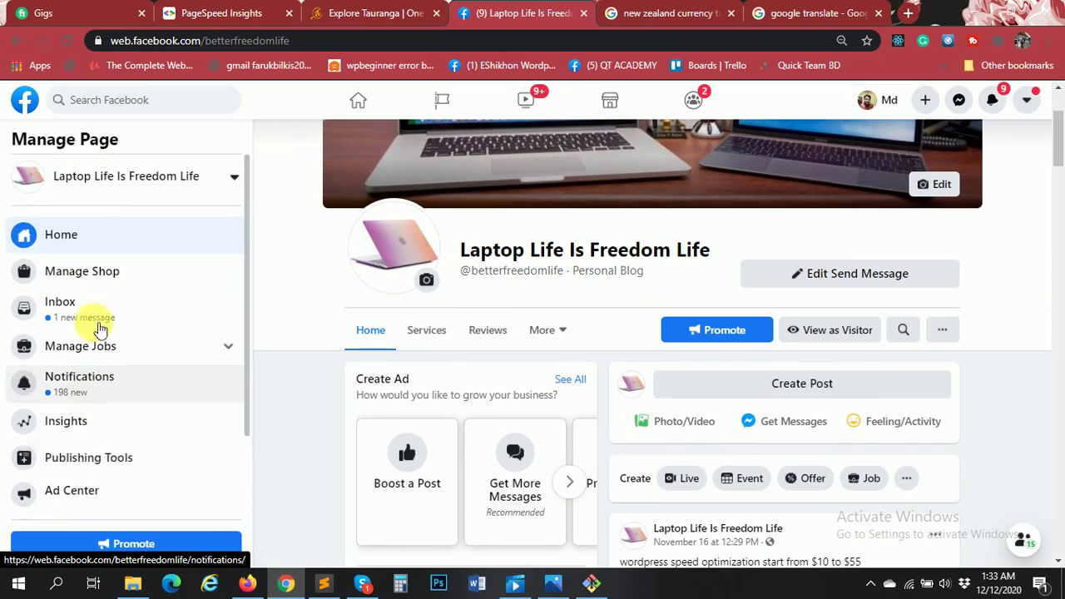
pyautogui.scroll(-1, 100, 328)
pyautogui.click(71, 497)
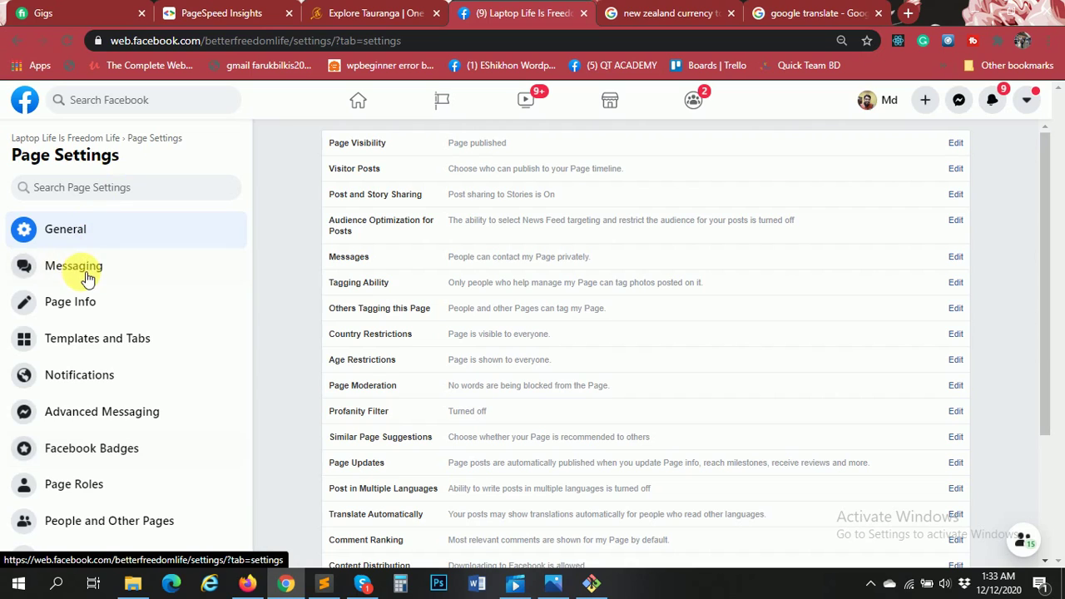
pyautogui.click(82, 278)
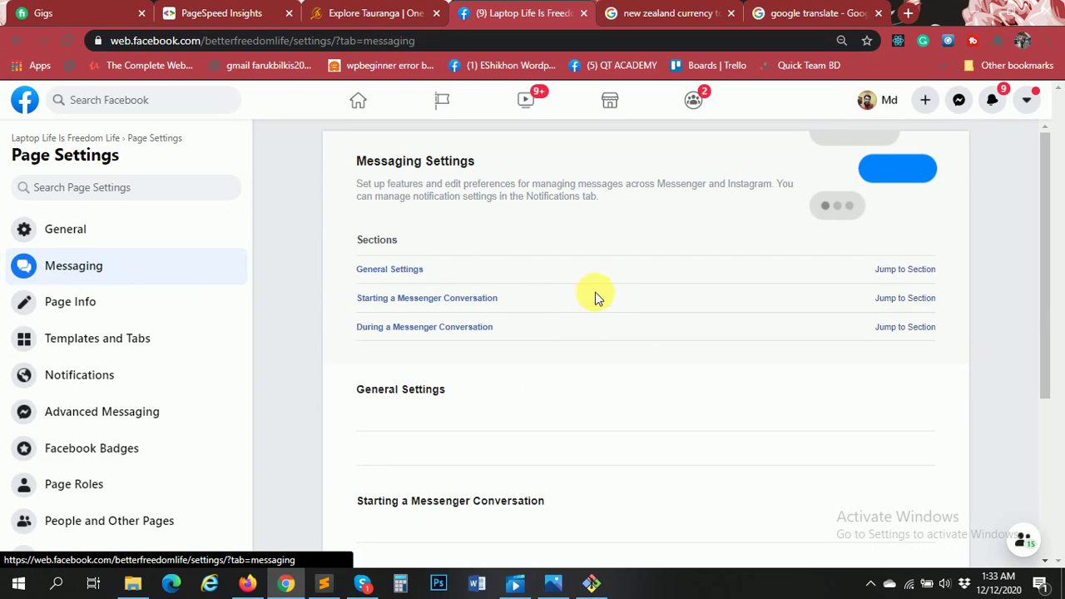
# - Start the Chat Plugin setup for adding Messenger to a website and continue past its introduction
pyautogui.scroll(-5, 594, 292)
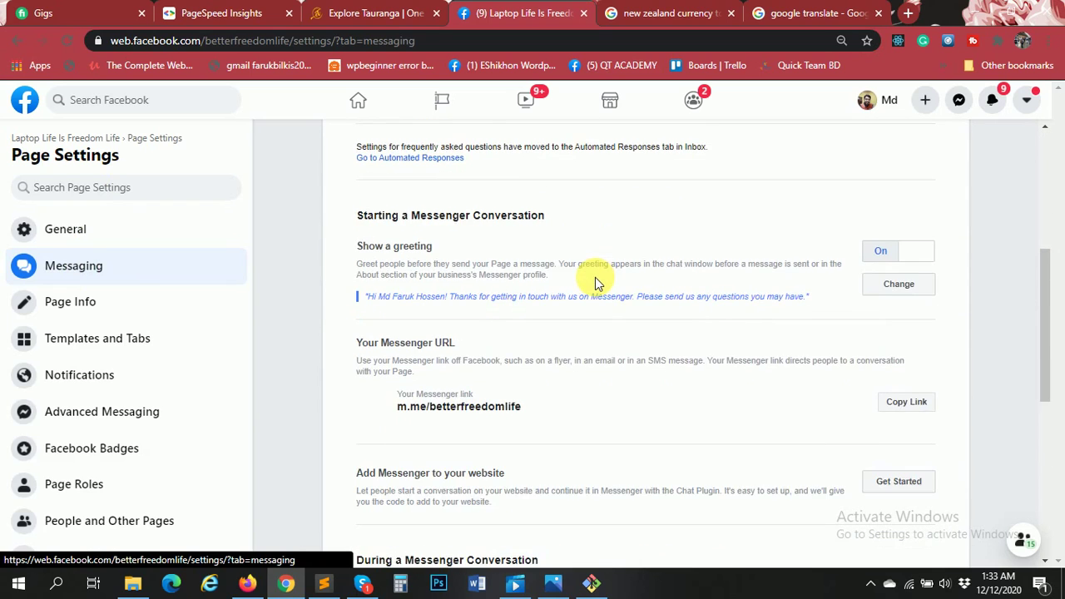
pyautogui.scroll(-1, 595, 277)
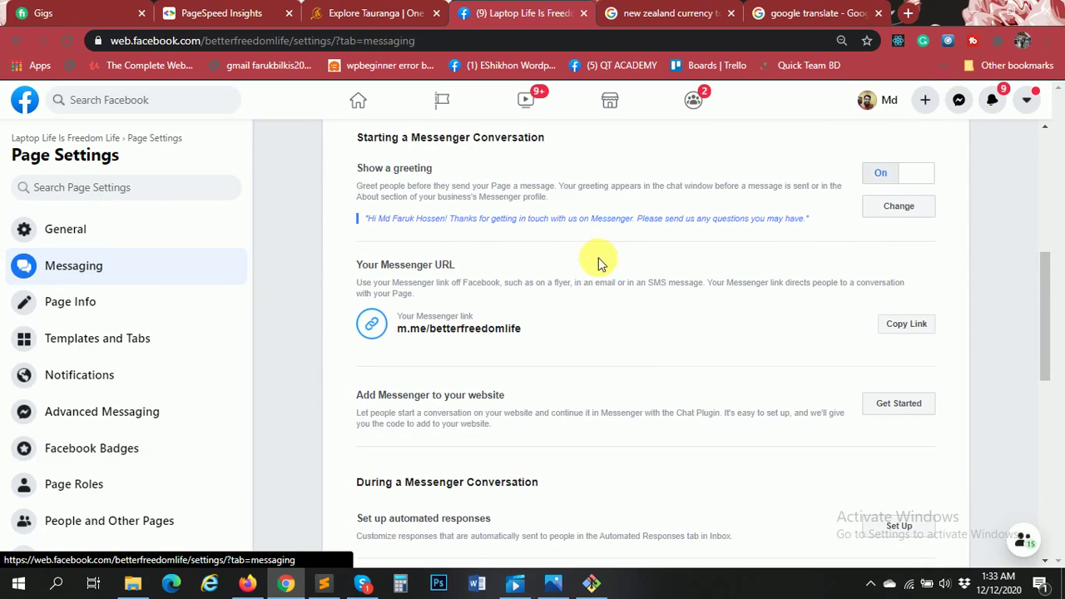
pyautogui.scroll(-2, 598, 259)
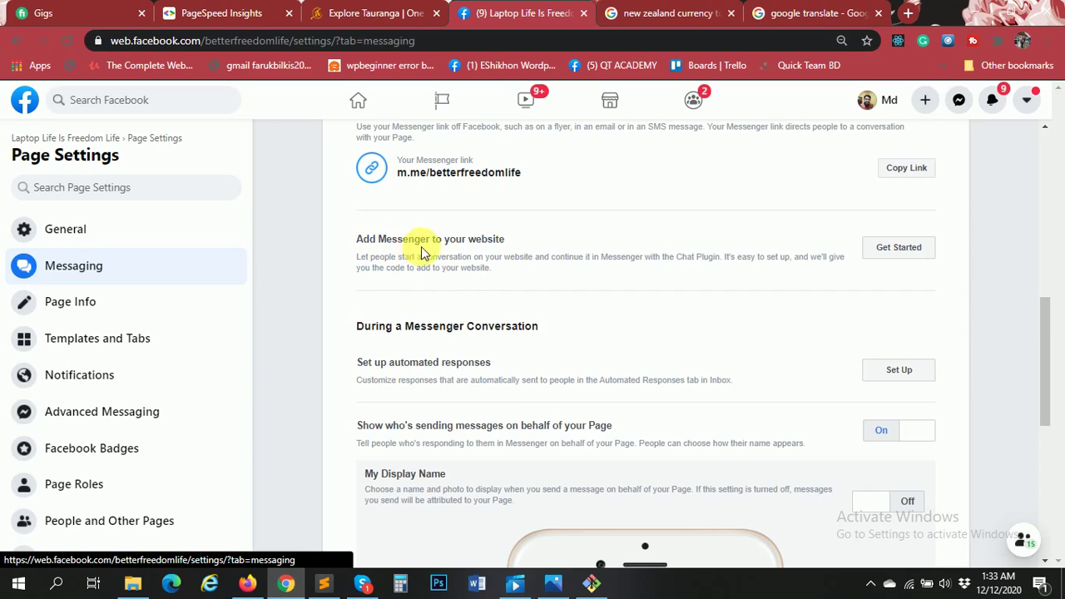
pyautogui.click(911, 254)
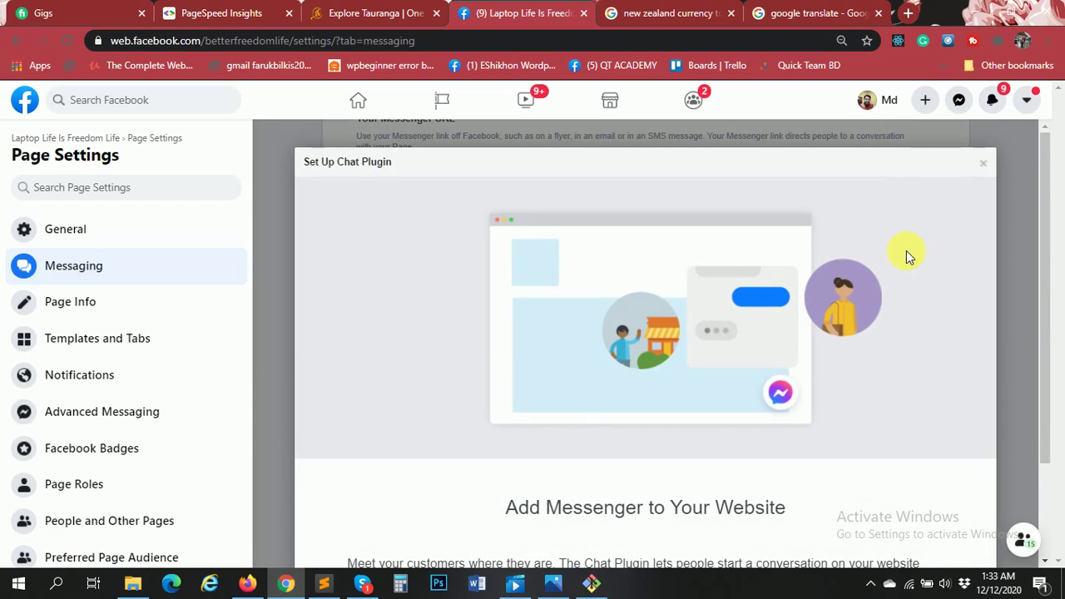
pyautogui.scroll(-2, 862, 302)
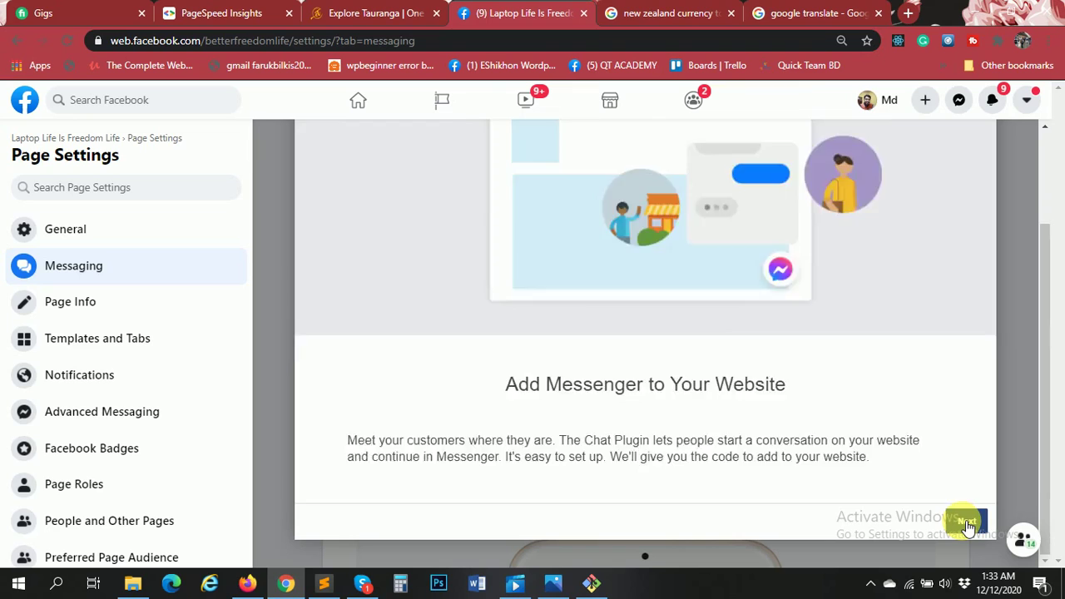
pyautogui.click(967, 522)
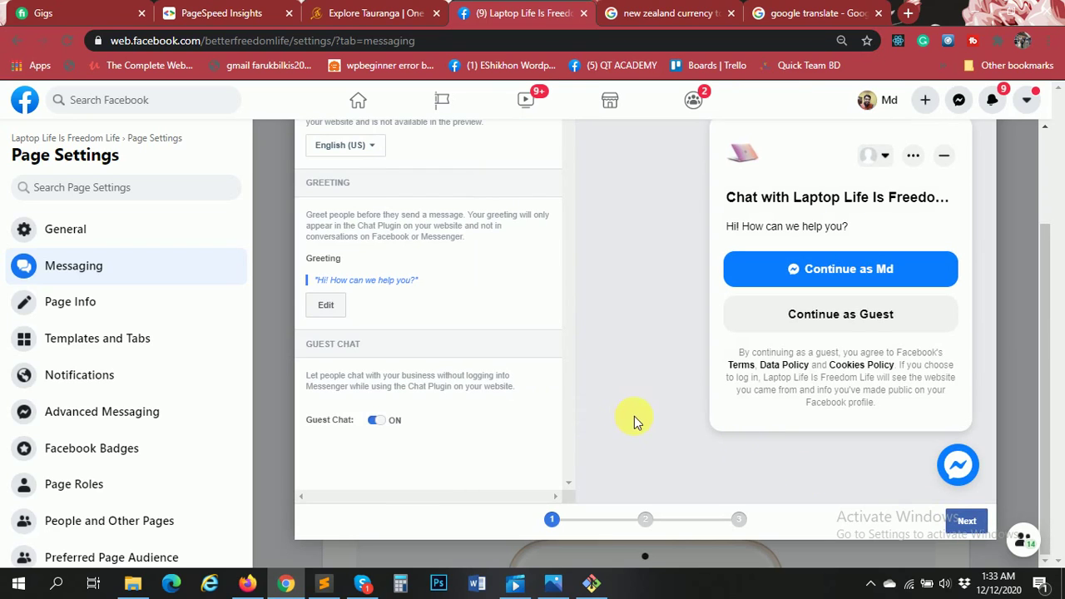
# - Open the Chat Plugin greeting for editing and save it as "Hi! How can we help you?"
pyautogui.scroll(2, 716, 419)
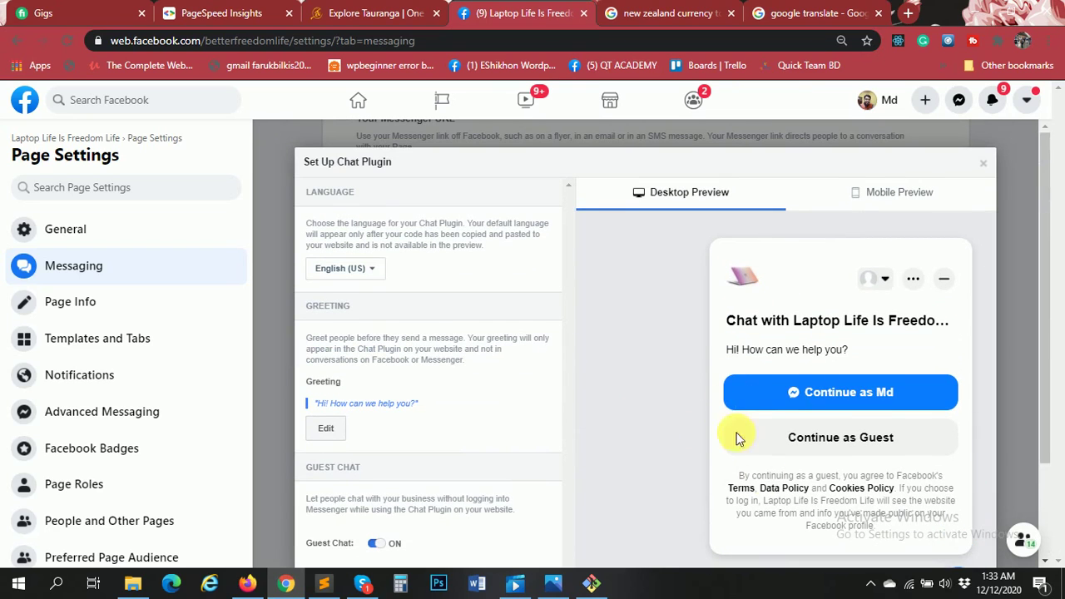
pyautogui.scroll(-1, 715, 406)
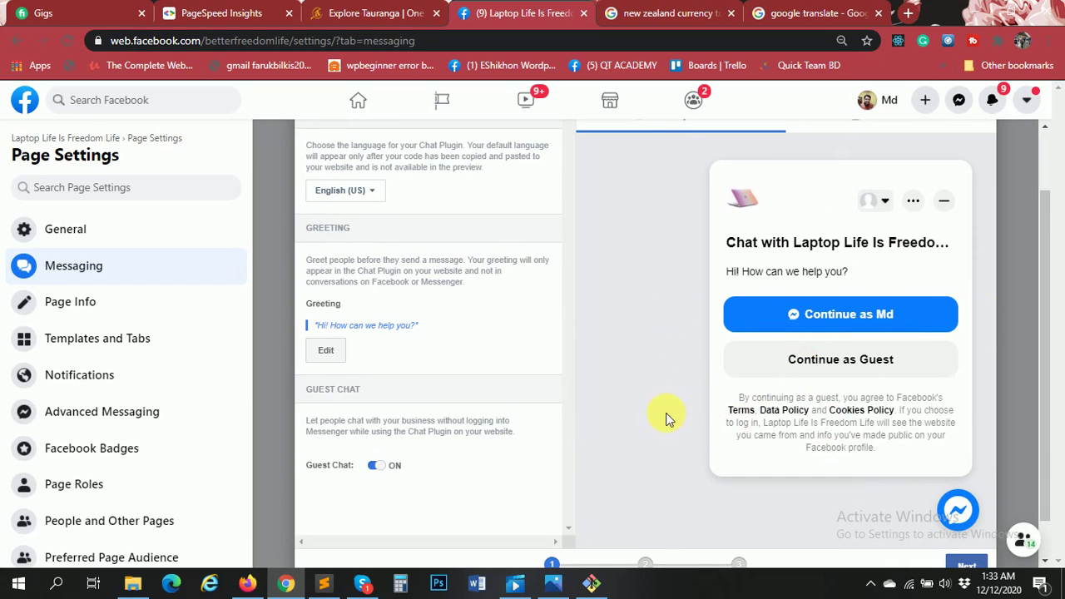
pyautogui.scroll(1, 666, 417)
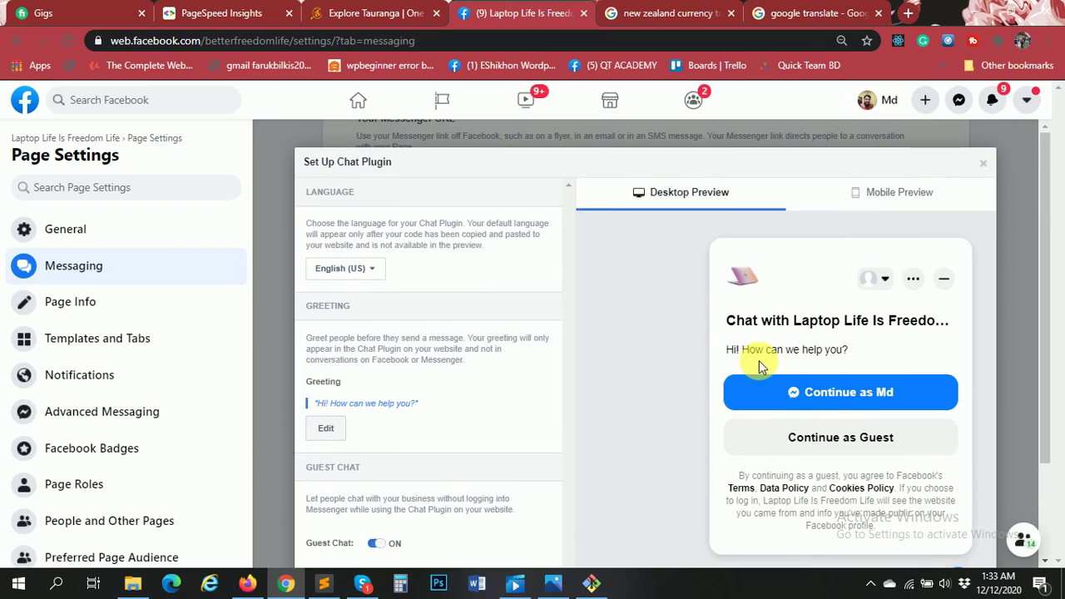
pyautogui.scroll(-1, 765, 366)
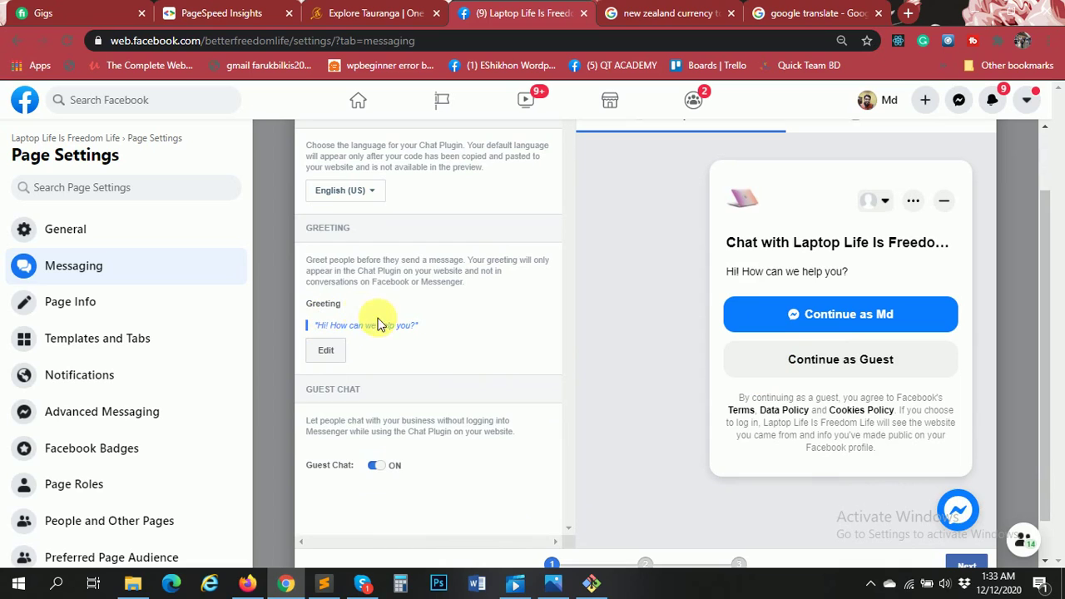
pyautogui.click(325, 349)
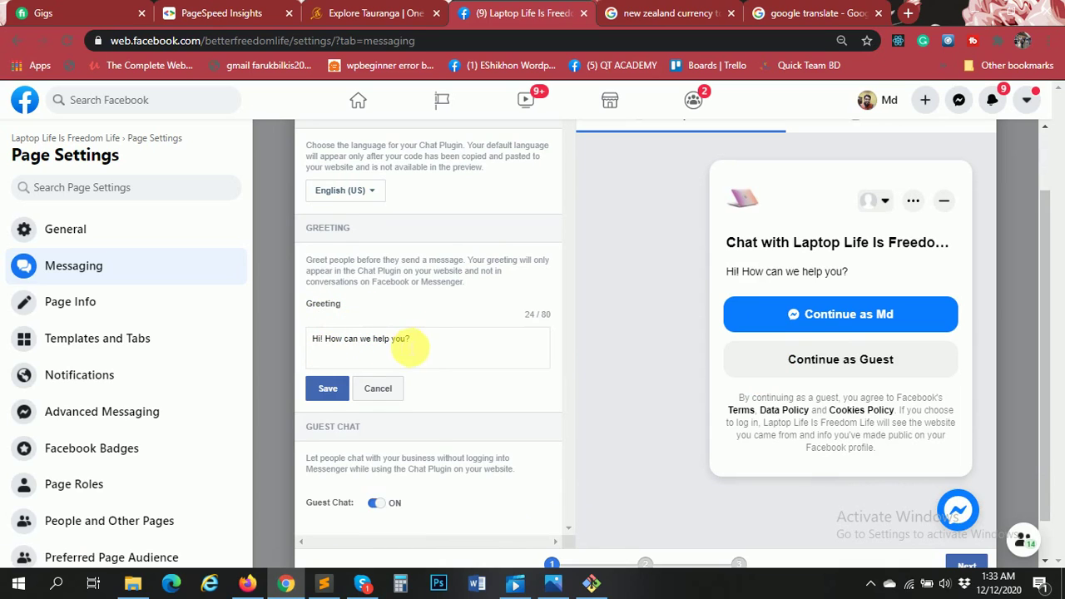
pyautogui.moveTo(432, 338); pyautogui.dragTo(305, 340)
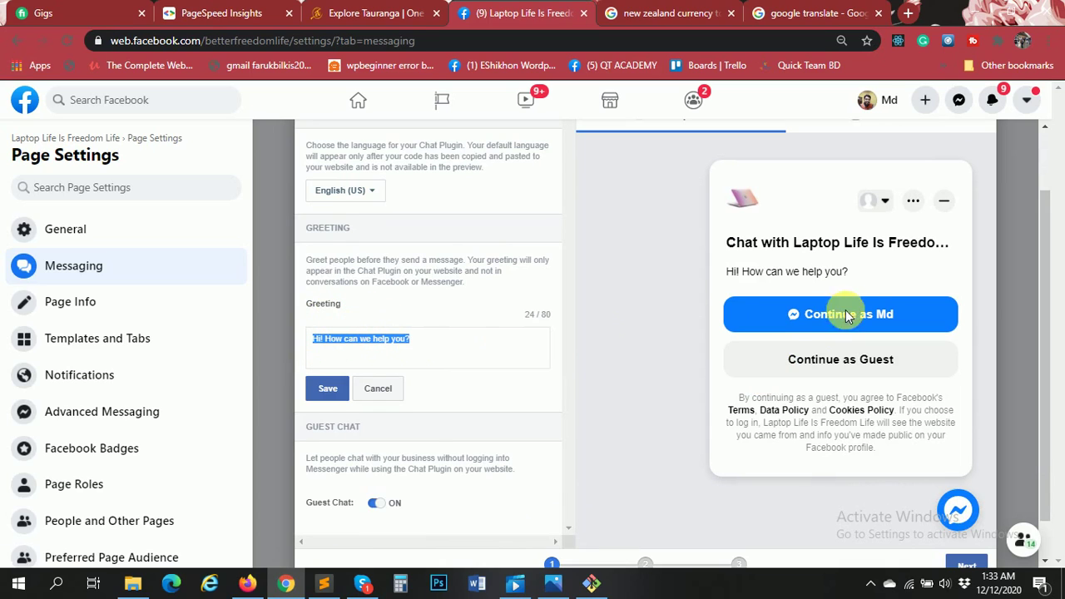
pyautogui.click(729, 274)
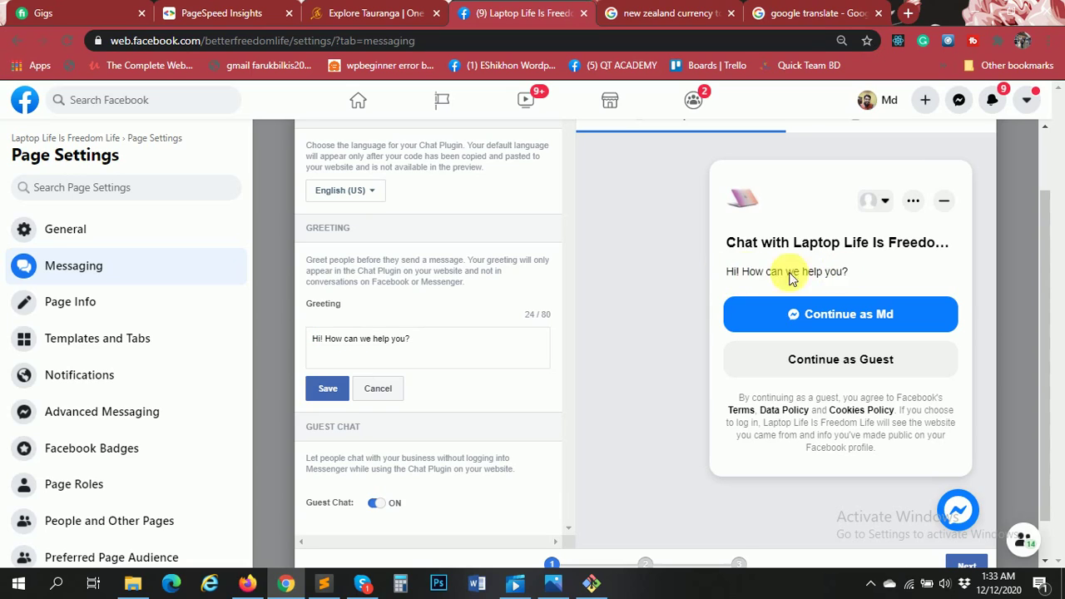
pyautogui.click(330, 389)
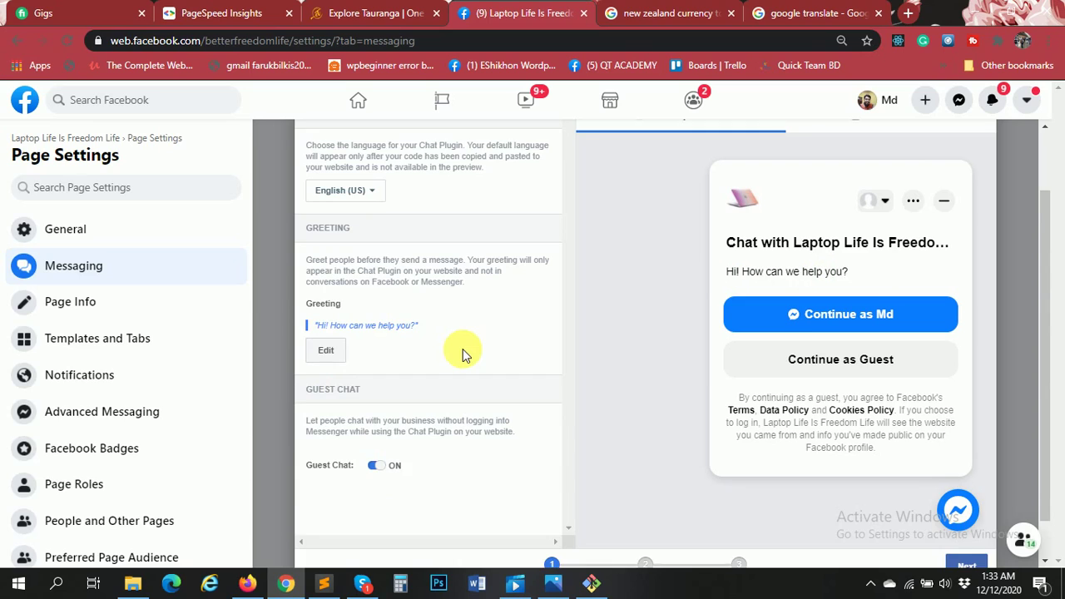
# - Toggle Guest Chat to compare the preview with and without the guest option, leaving it turned off
pyautogui.scroll(-1, 462, 348)
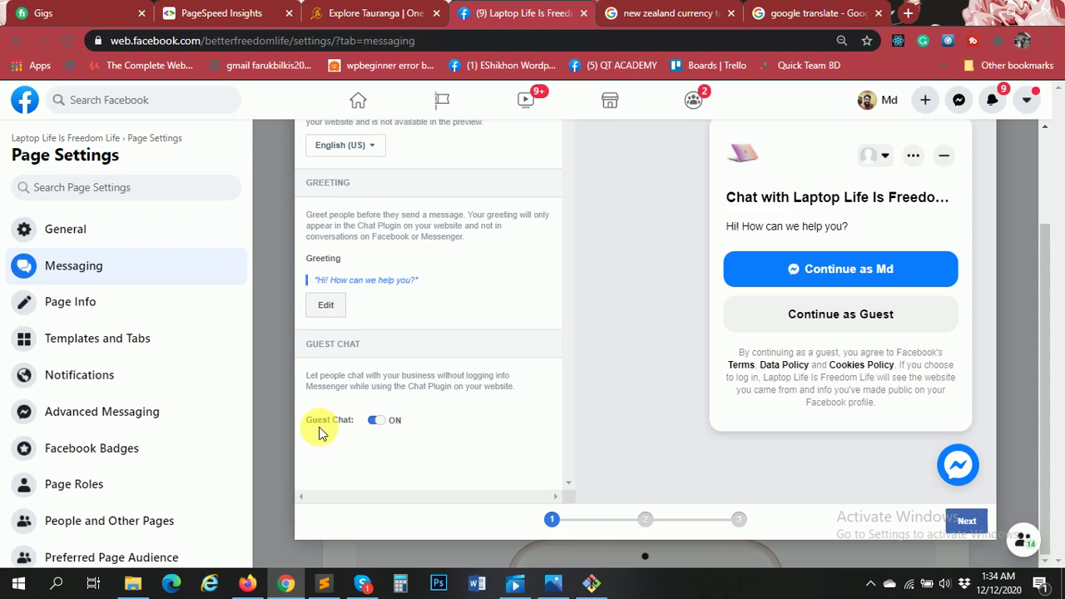
pyautogui.click(376, 421)
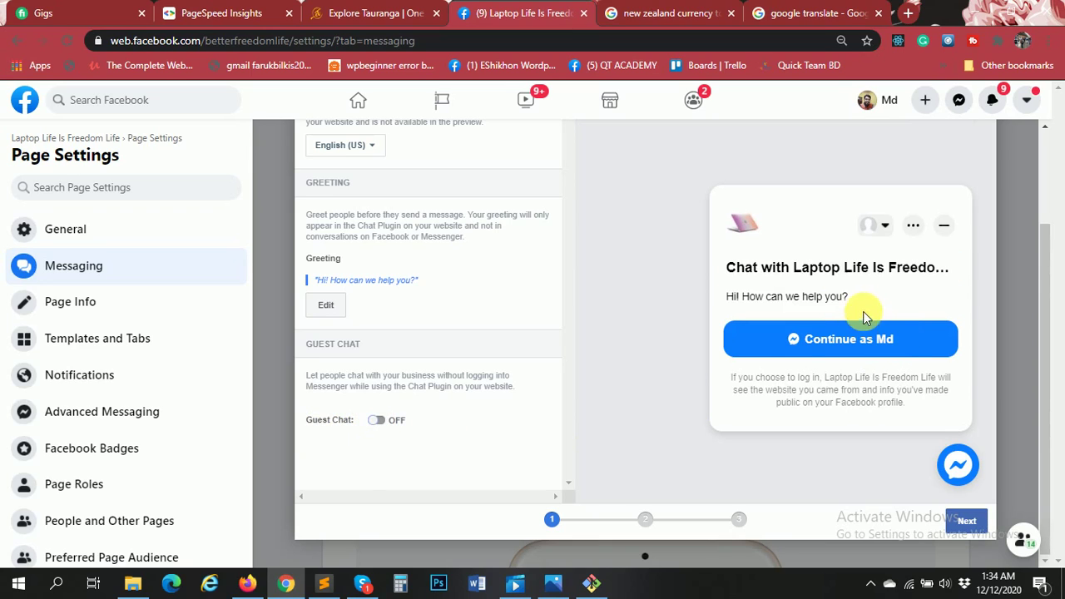
pyautogui.click(376, 421)
pyautogui.click(376, 421)
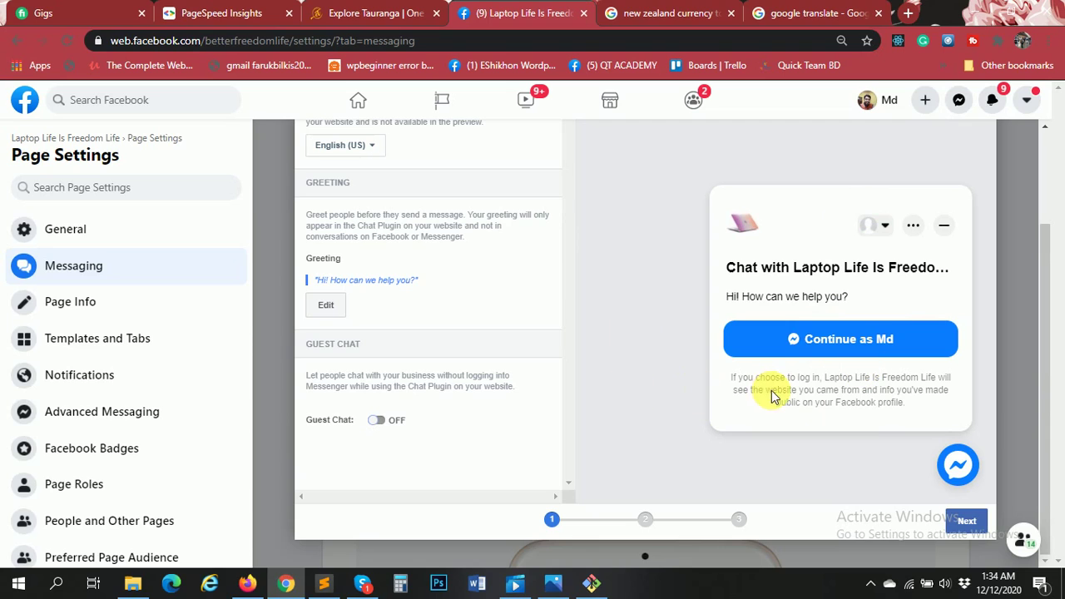
pyautogui.click(376, 420)
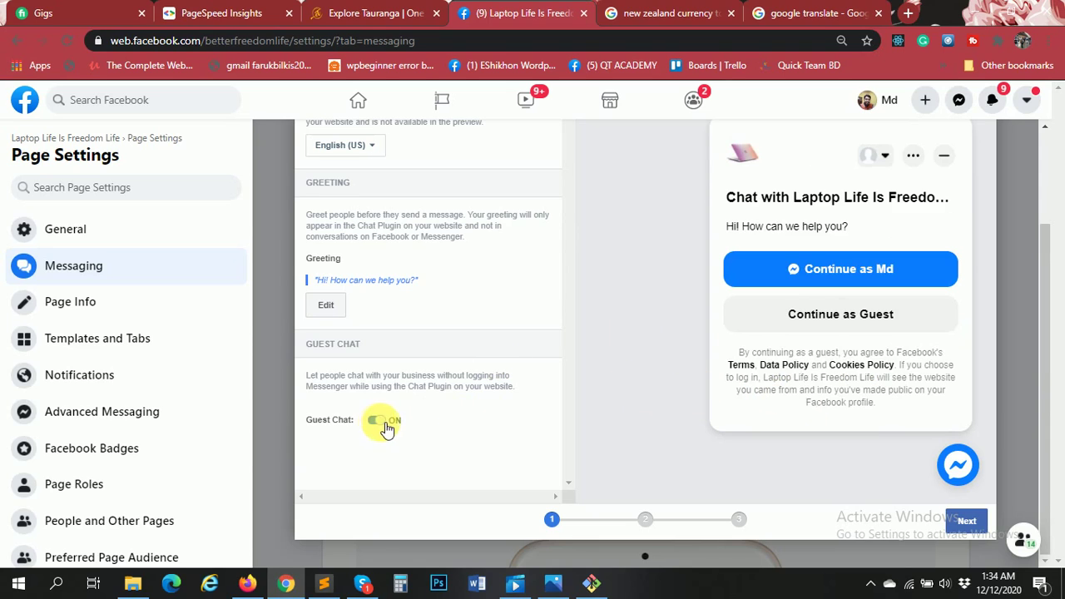
pyautogui.click(385, 426)
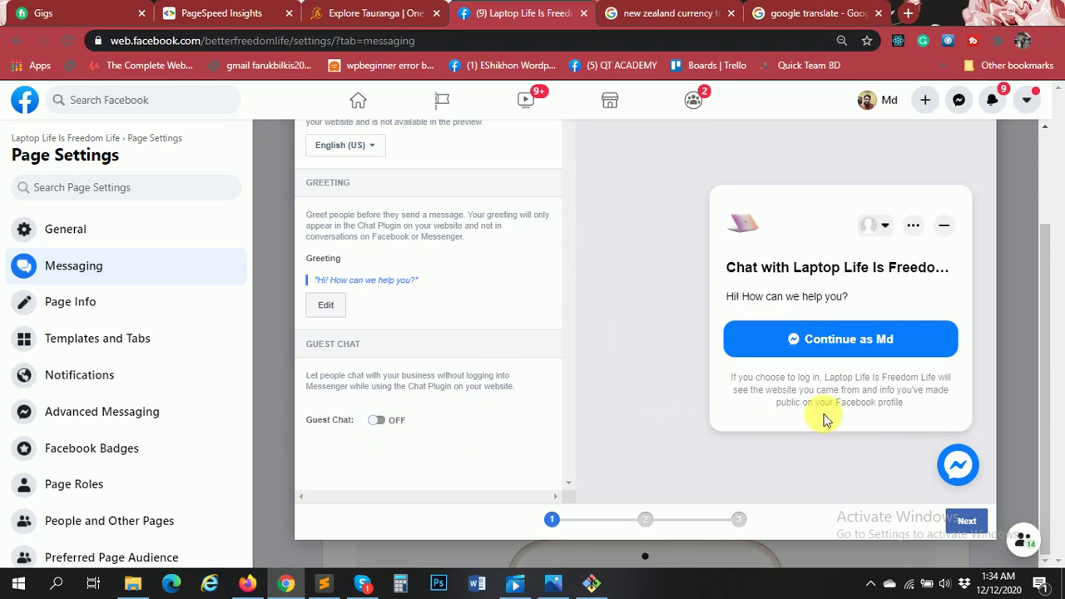
# - Examine how the chat window looks in the mobile preview, then return to the desktop preview
pyautogui.scroll(2, 885, 382)
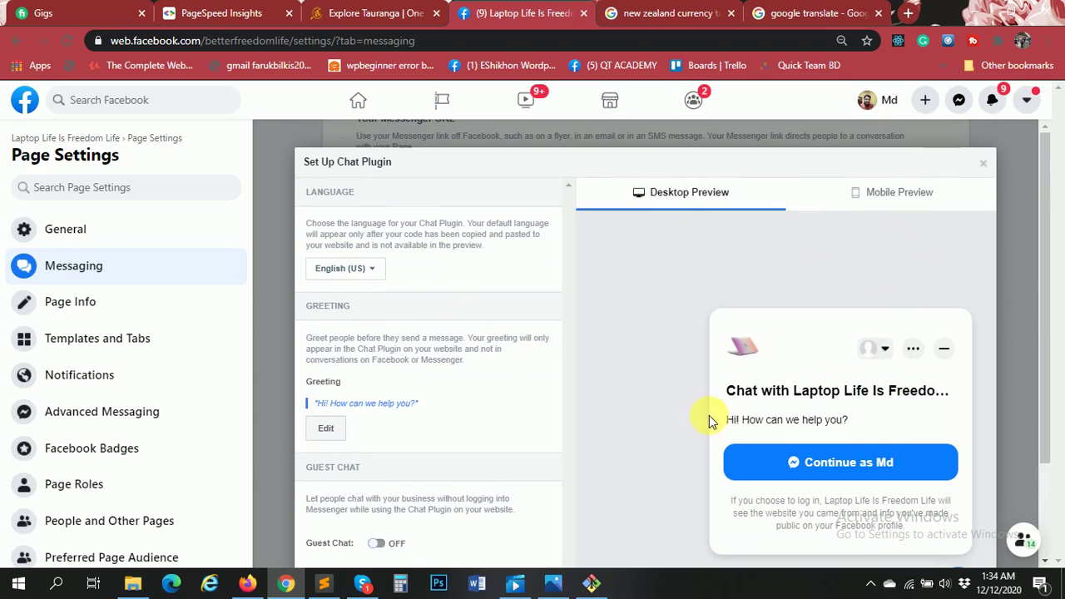
pyautogui.scroll(-1, 668, 400)
pyautogui.scroll(1, 668, 399)
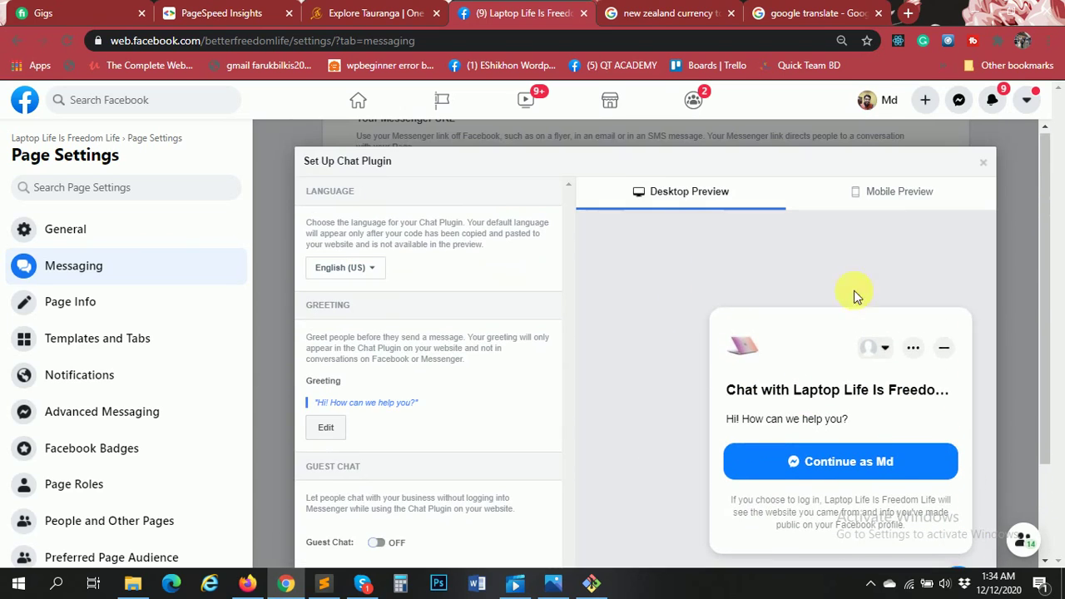
pyautogui.click(899, 193)
pyautogui.scroll(-1, 804, 307)
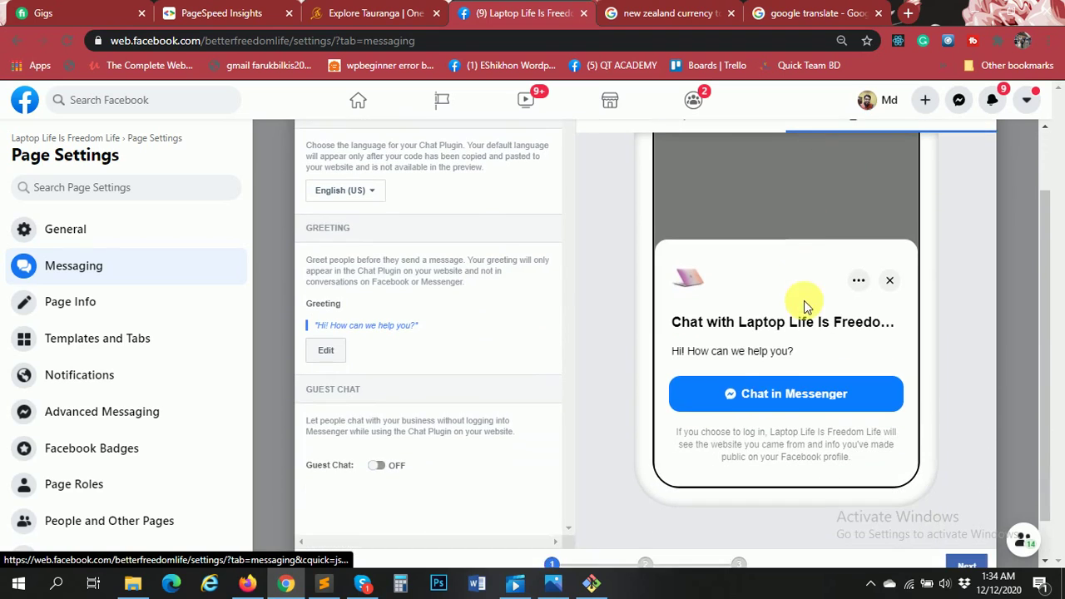
pyautogui.scroll(-1, 778, 398)
pyautogui.scroll(1, 466, 401)
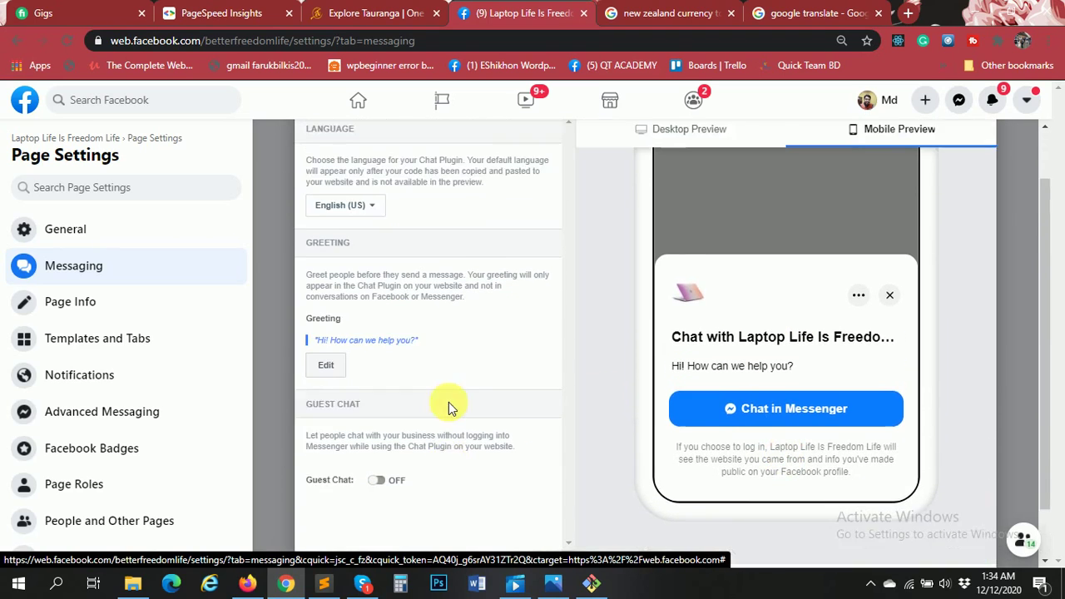
pyautogui.scroll(-1, 449, 402)
pyautogui.scroll(2, 448, 402)
pyautogui.scroll(-1, 453, 405)
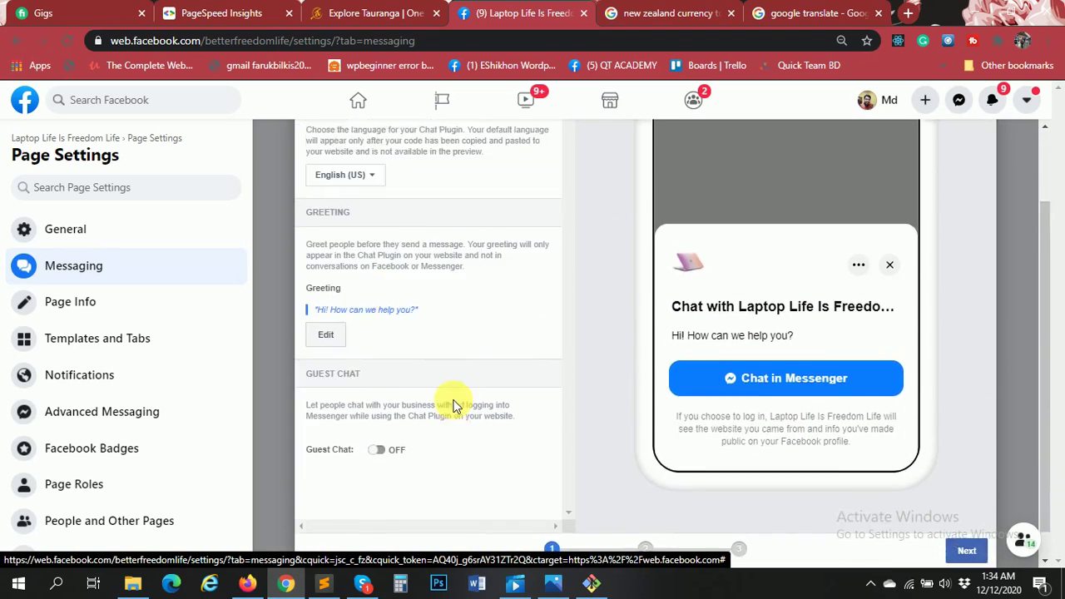
pyautogui.scroll(1, 706, 242)
pyautogui.click(682, 191)
pyautogui.scroll(-2, 565, 321)
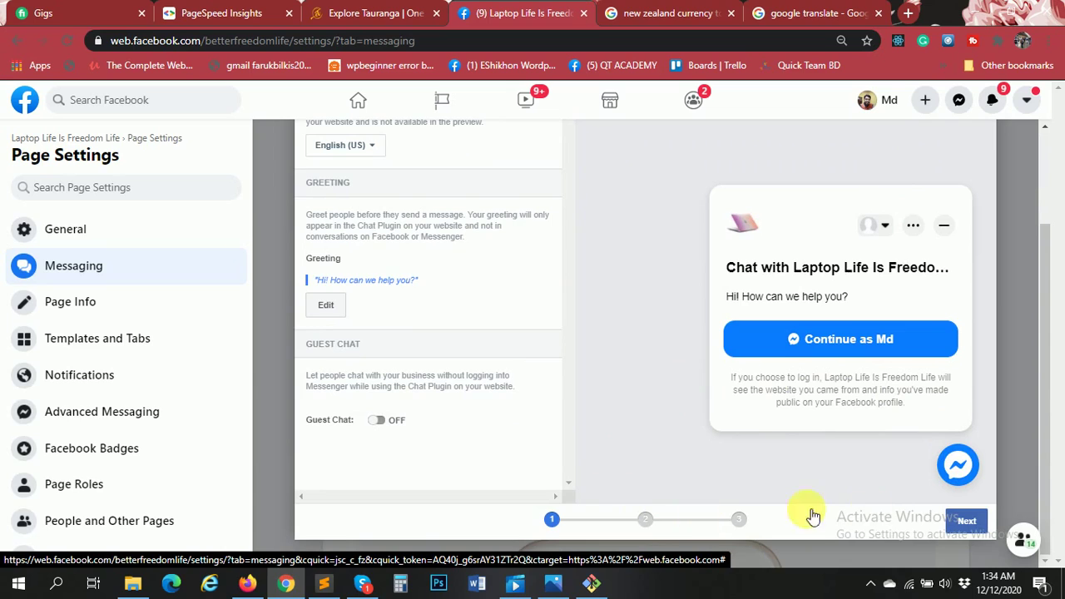
# - Continue to the Chat Plugin's custom color settings and open the color choices
pyautogui.click(968, 521)
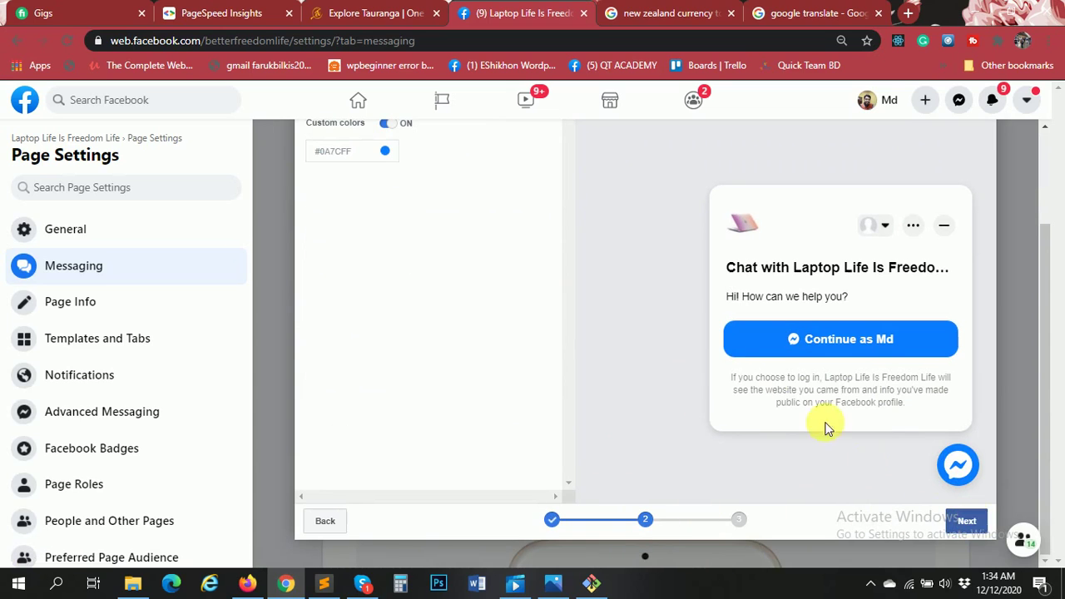
pyautogui.scroll(3, 723, 367)
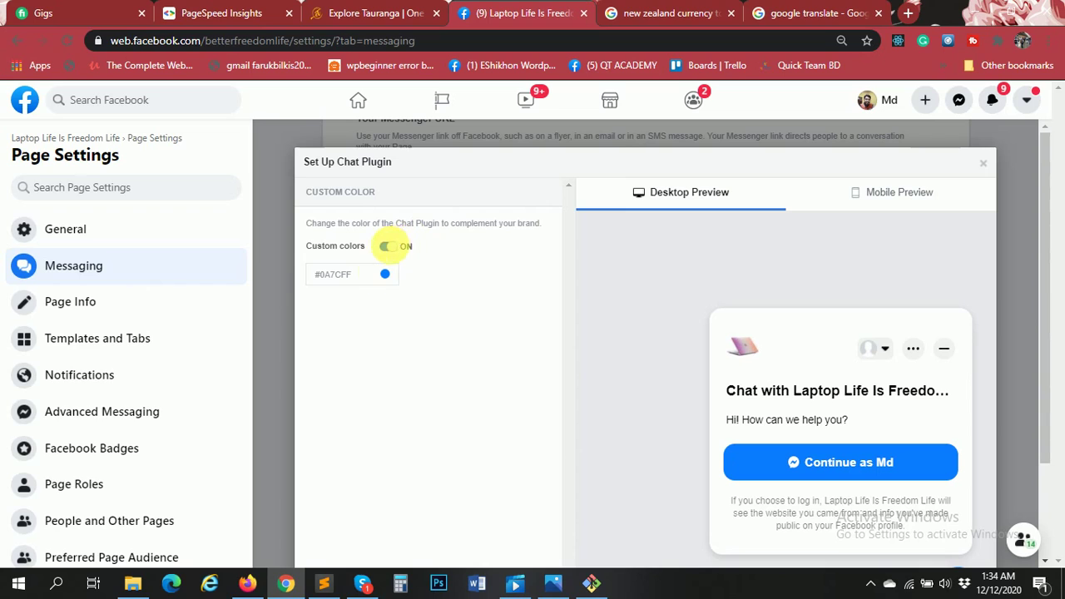
pyautogui.scroll(-1, 633, 313)
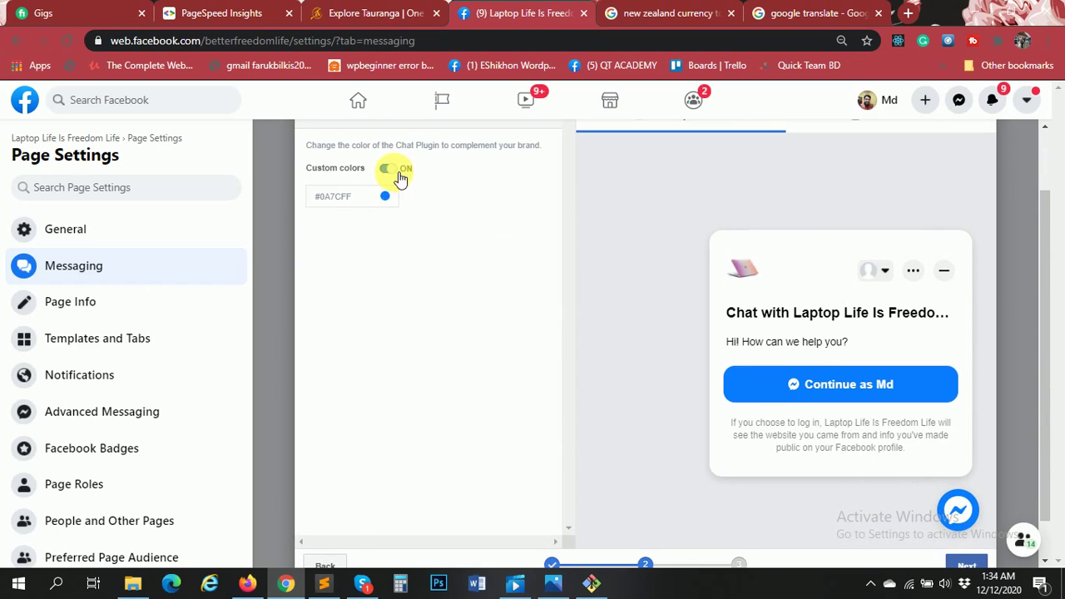
pyautogui.click(348, 196)
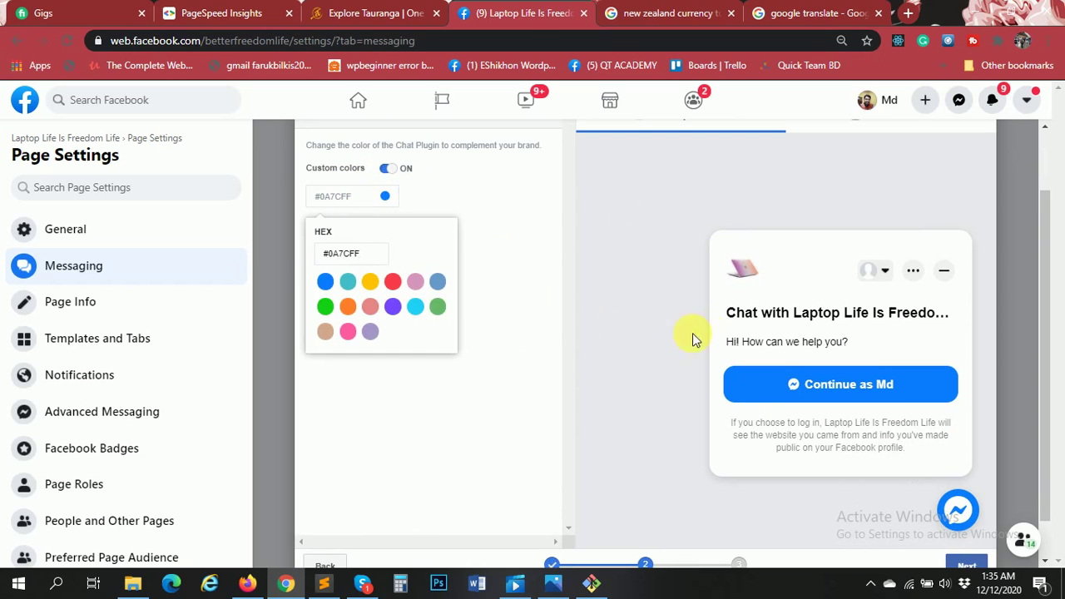
# - Try the colors #20cef5, #7646ff, #fa3c4c, #e68585, #0A7CFF and #ffc300 on the chat window preview
pyautogui.click(411, 311)
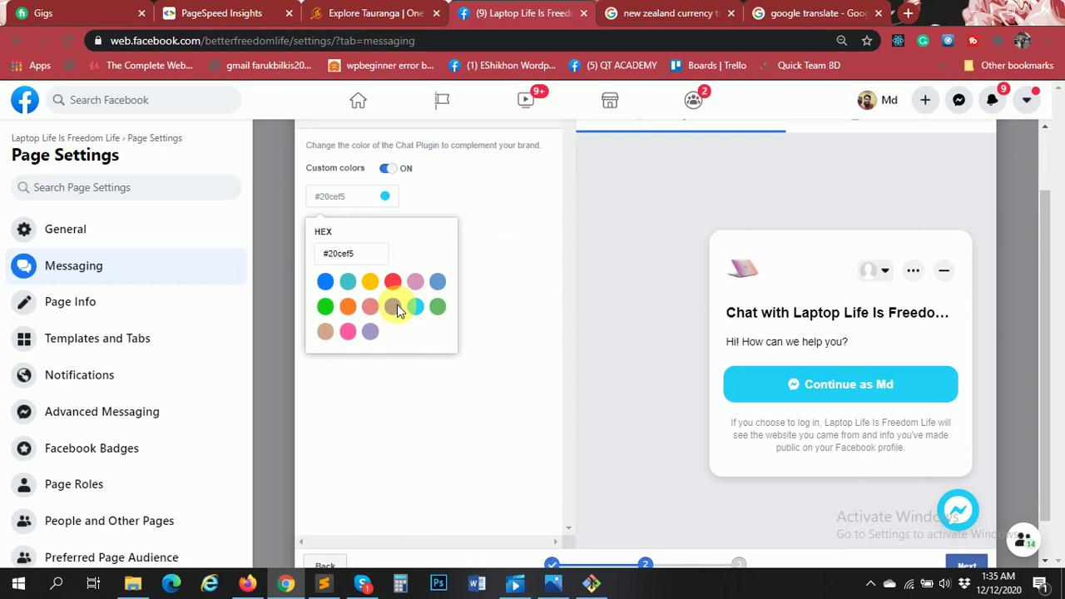
pyautogui.click(397, 304)
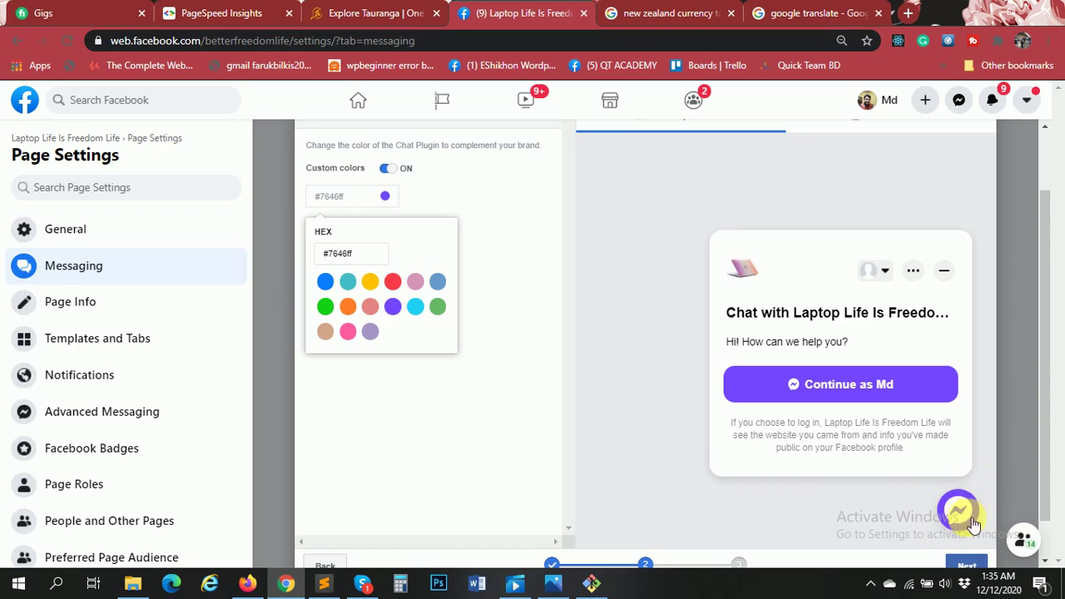
pyautogui.click(397, 283)
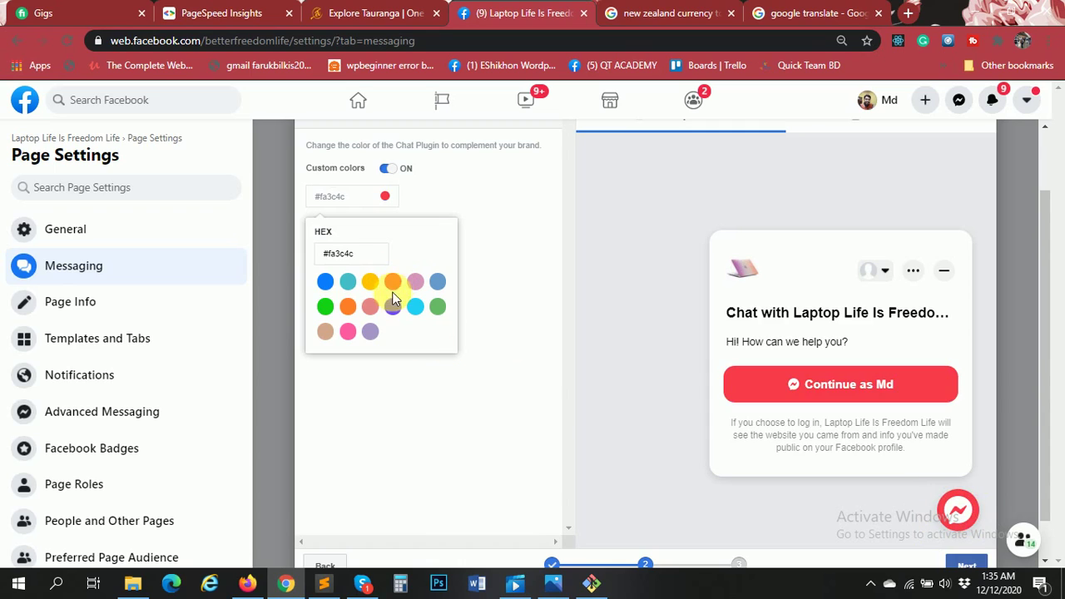
pyautogui.click(374, 307)
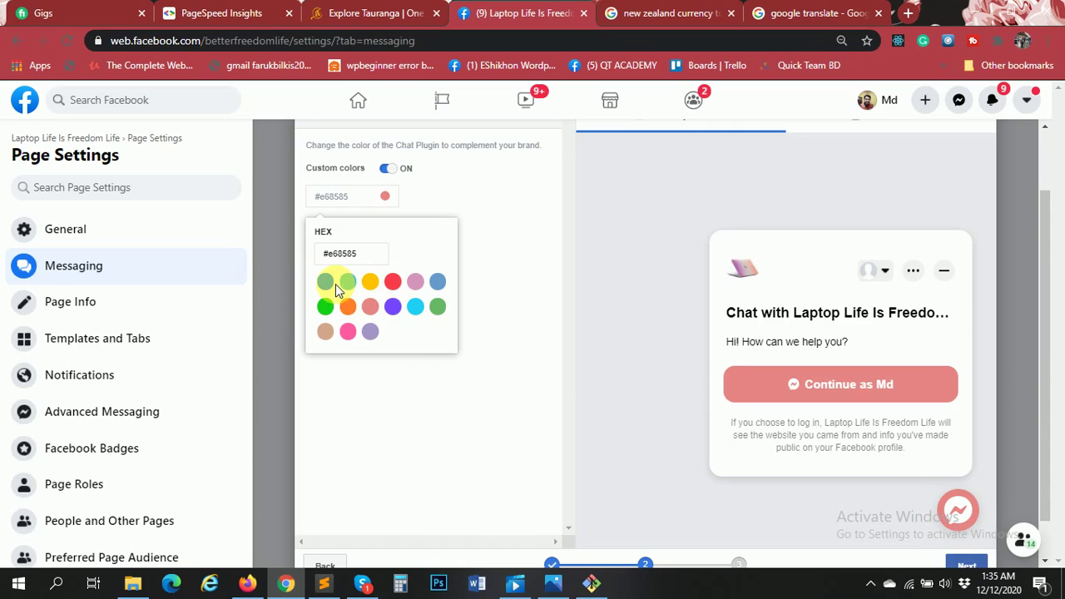
pyautogui.click(325, 283)
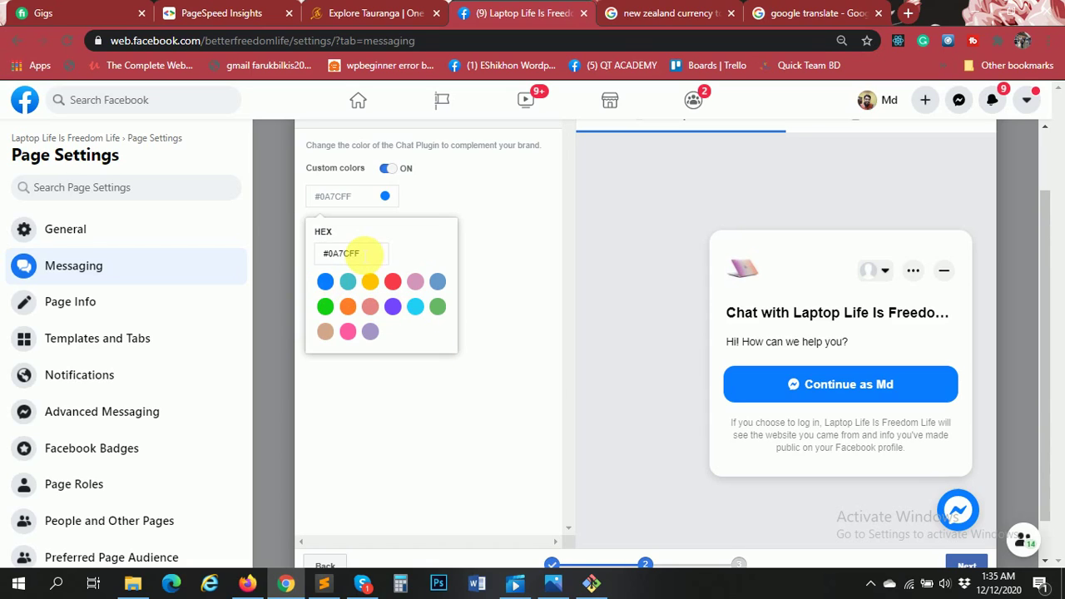
pyautogui.moveTo(366, 253); pyautogui.dragTo(323, 253)
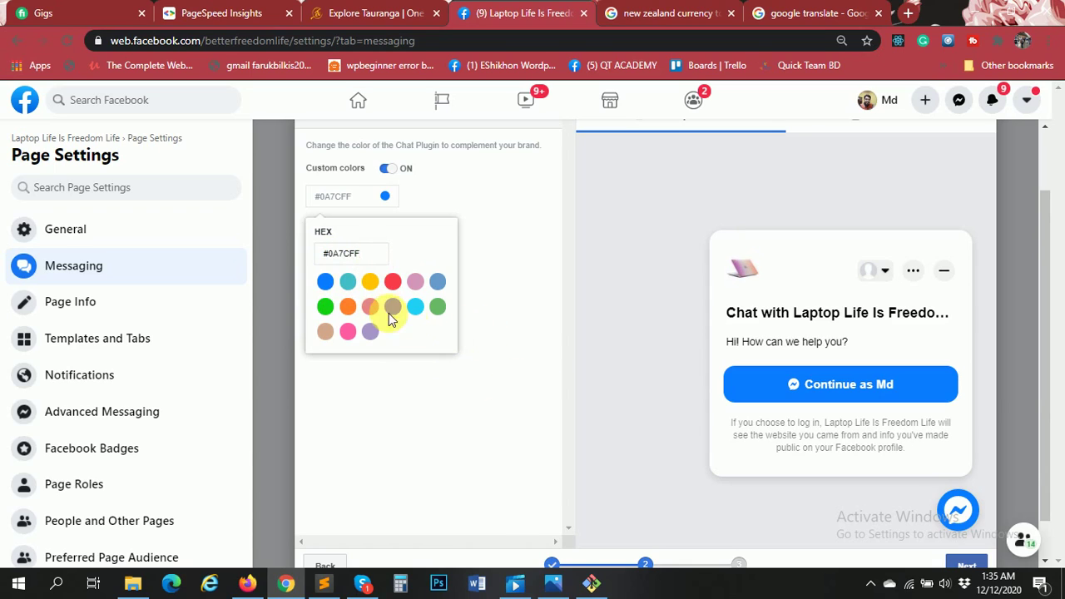
pyautogui.click(367, 283)
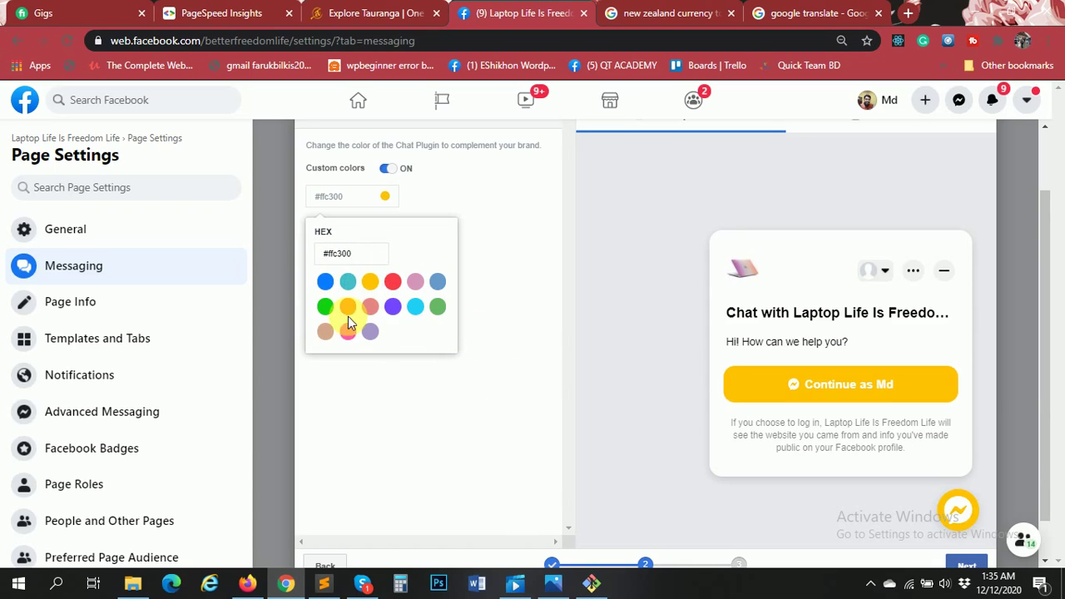
# - Set the Chat Plugin's custom color to #20cef5 and continue to the website domain and code settings
pyautogui.click(414, 311)
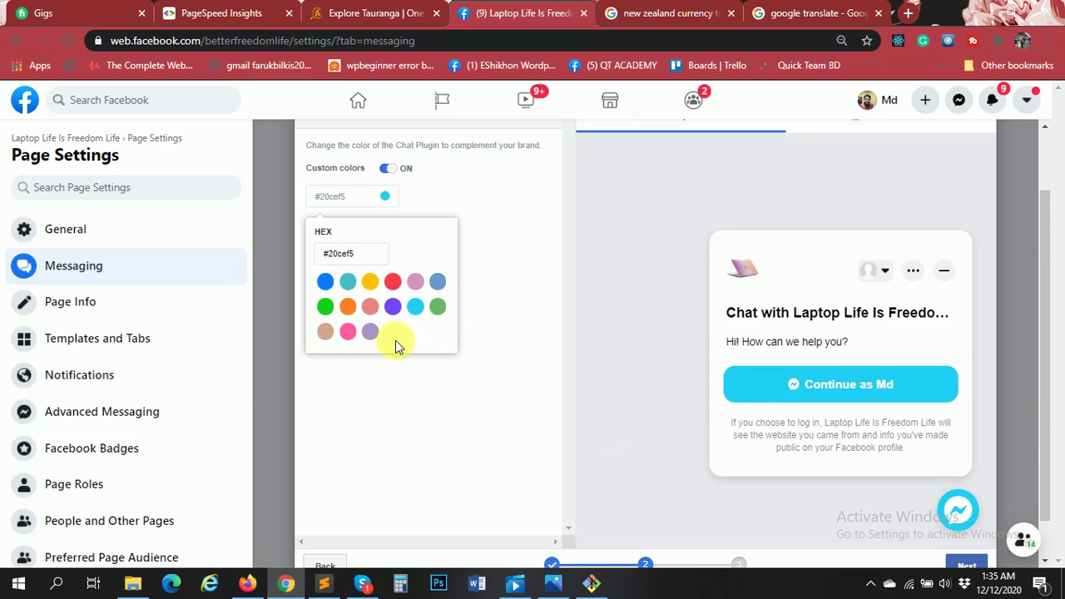
pyautogui.scroll(-1, 735, 398)
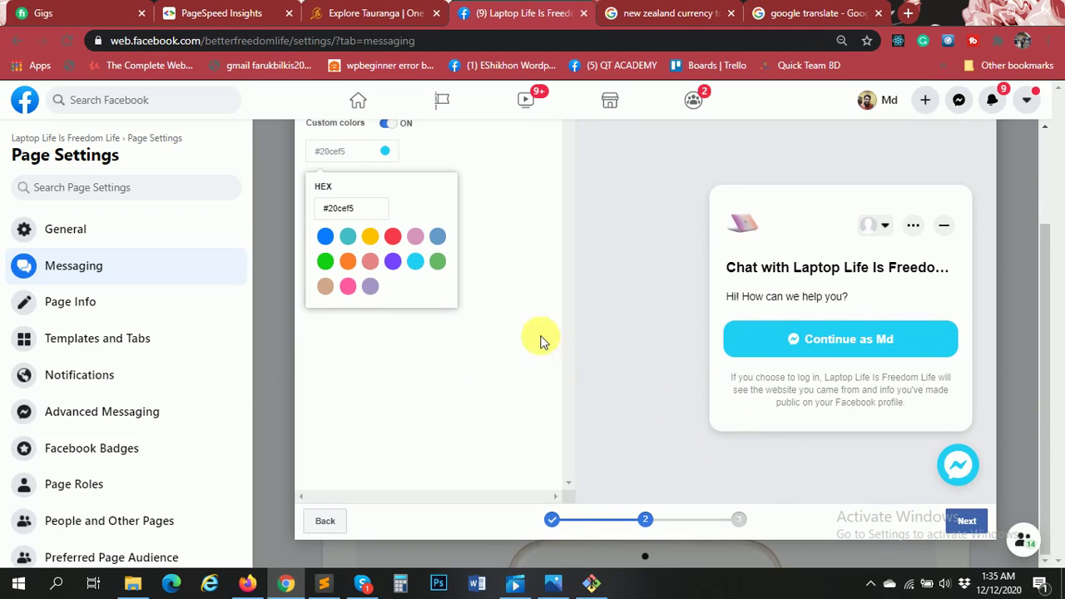
pyautogui.click(966, 521)
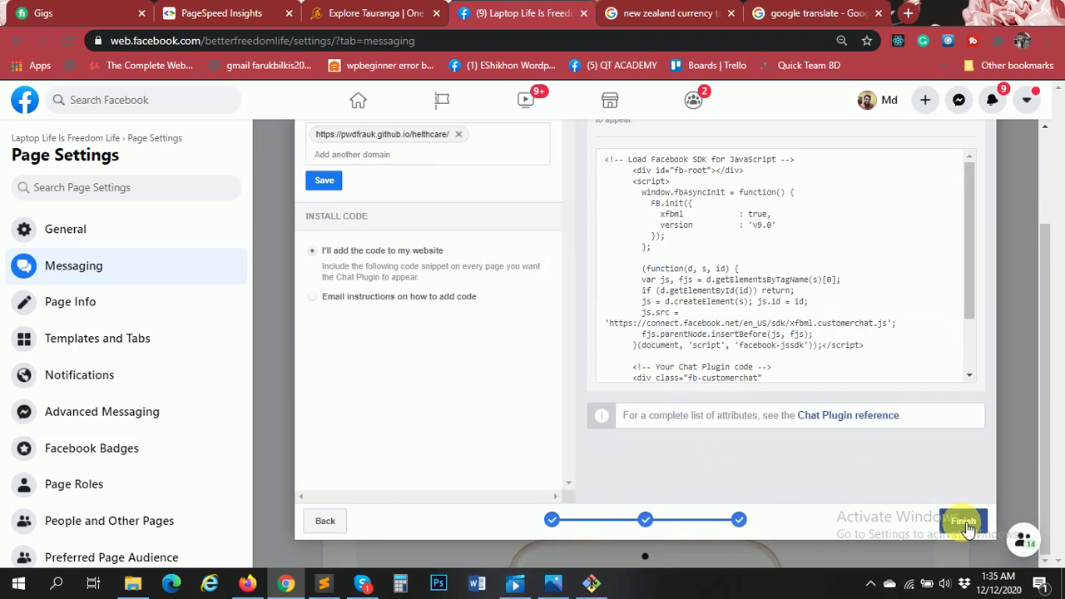
# - Remove the listed website domain from the Chat Plugin settings and try to save the emptied domain list
pyautogui.scroll(2, 542, 435)
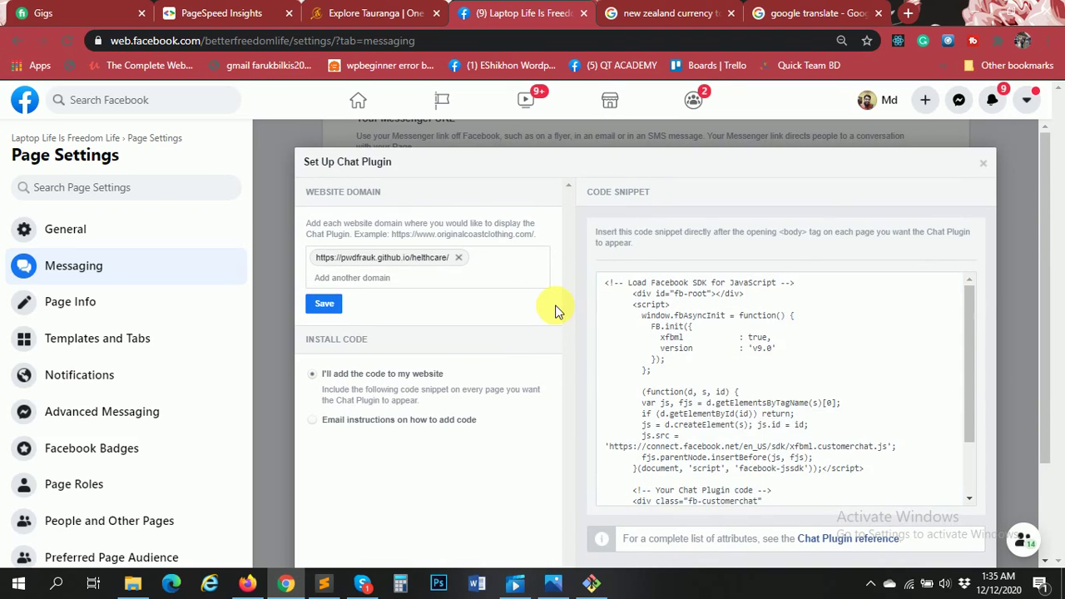
pyautogui.scroll(-2, 556, 315)
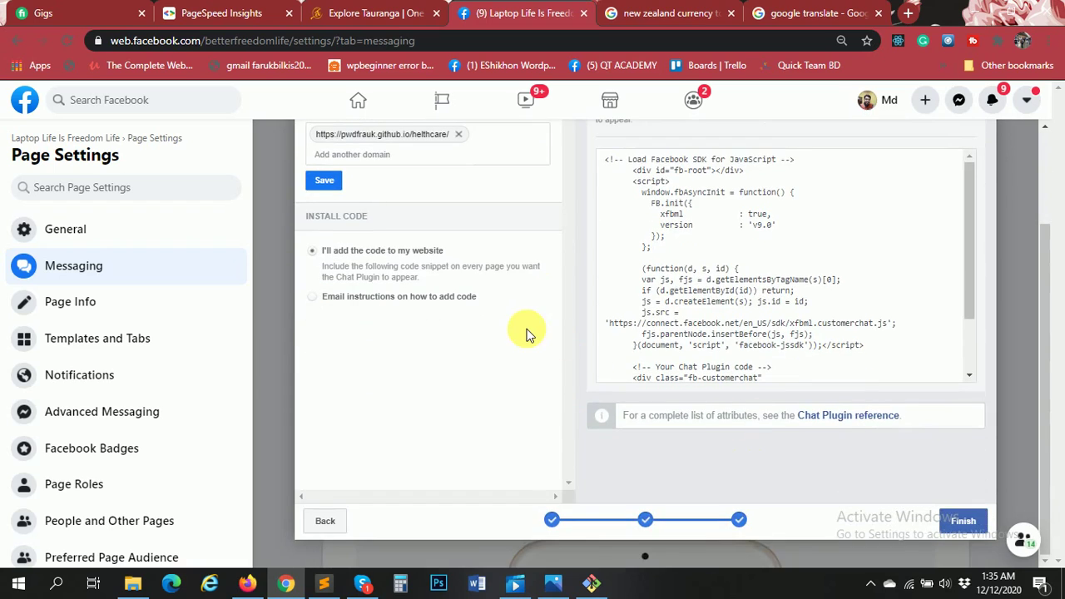
pyautogui.scroll(2, 525, 330)
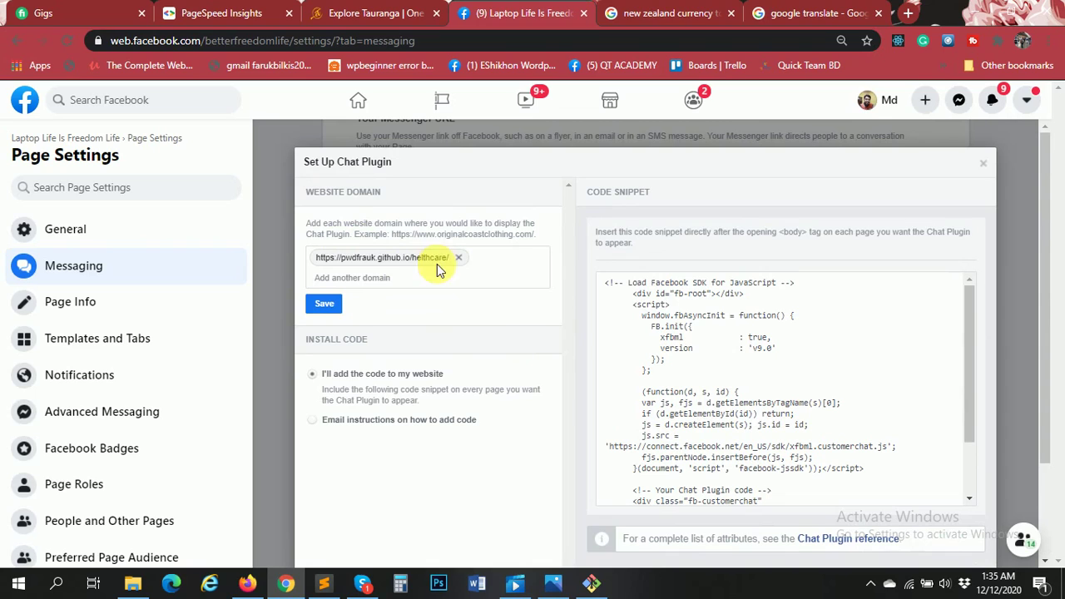
pyautogui.click(459, 258)
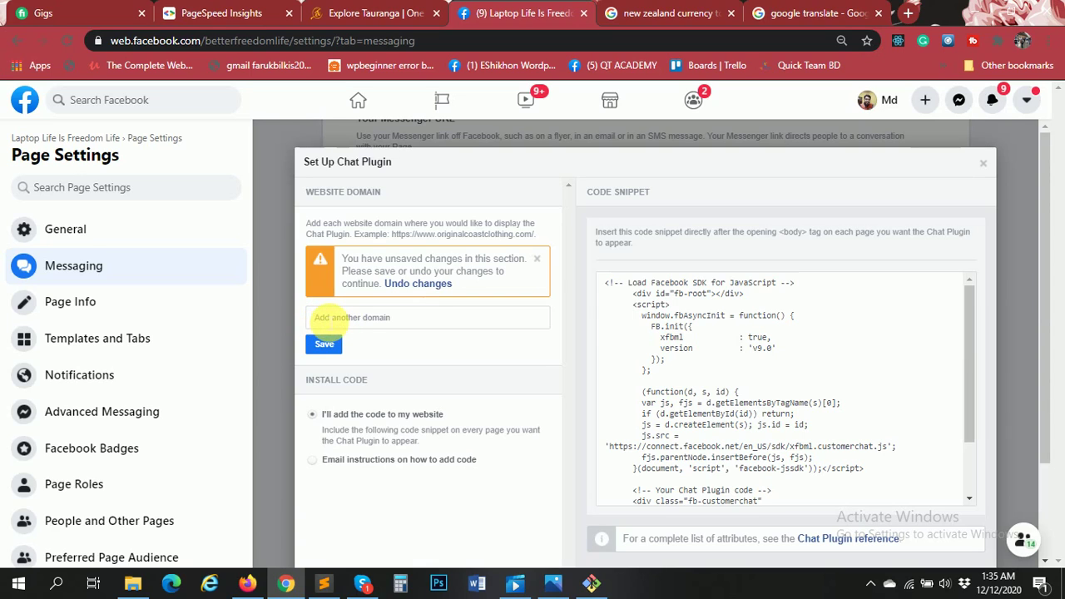
pyautogui.click(324, 318)
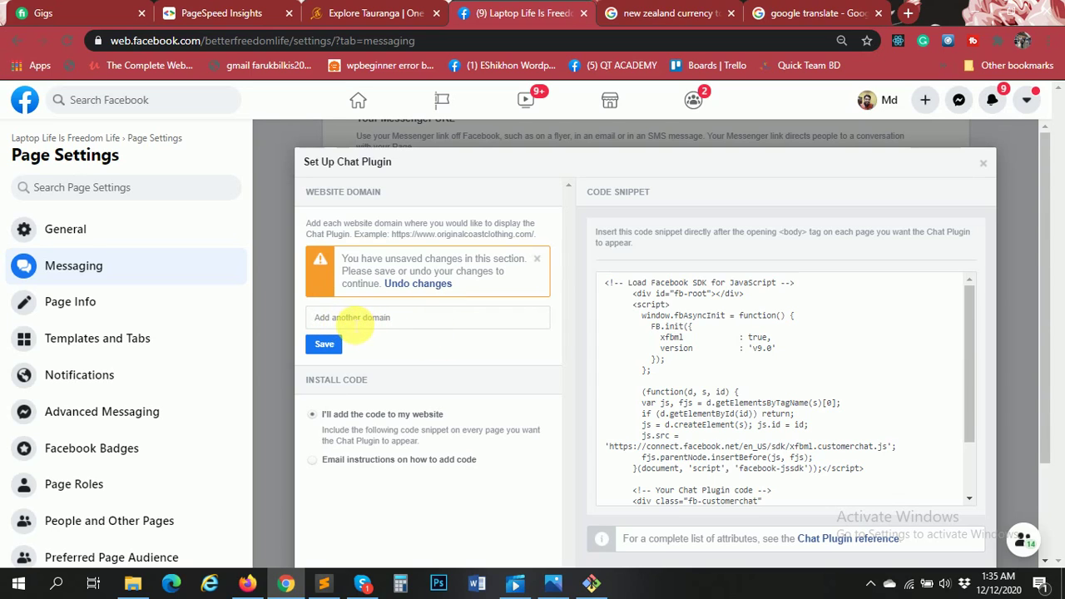
pyautogui.click(340, 348)
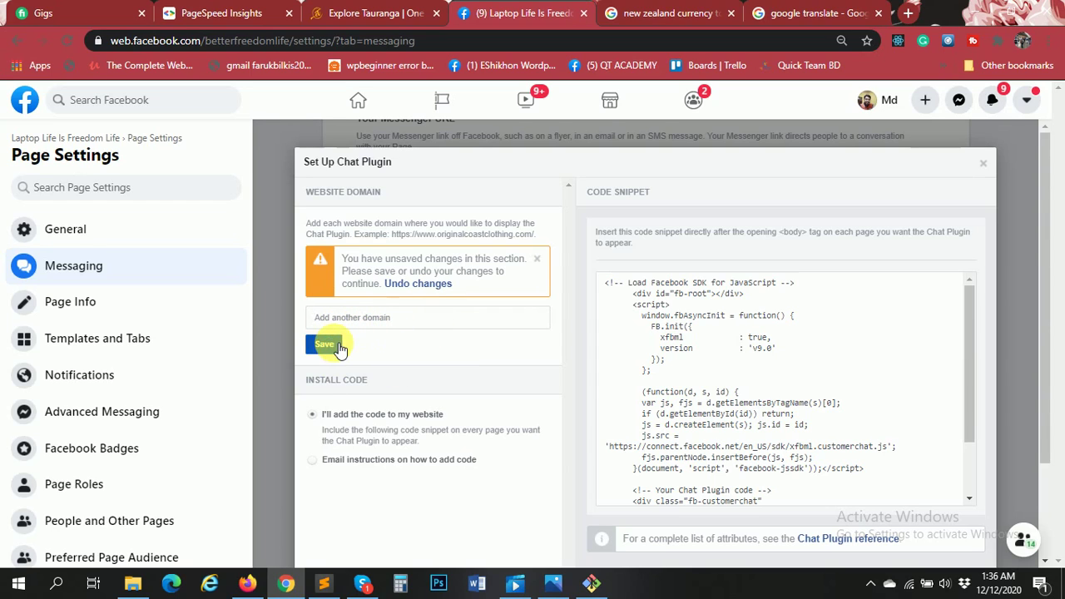
# - Copy the Chat Plugin code snippet to the clipboard, keeping the option to add the code to the website oneself
pyautogui.scroll(-3, 431, 299)
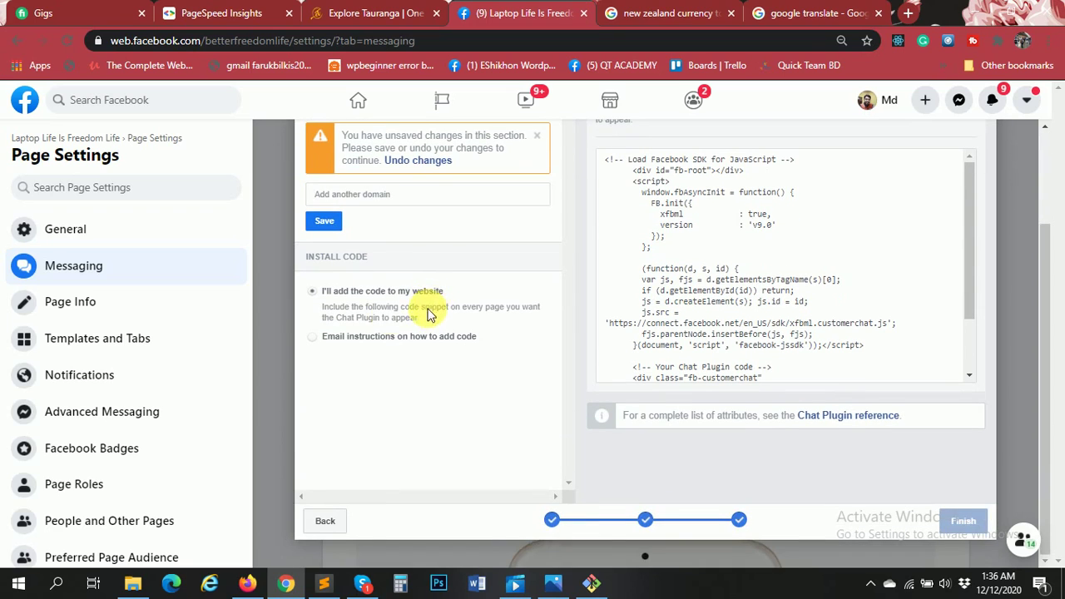
pyautogui.scroll(2, 404, 361)
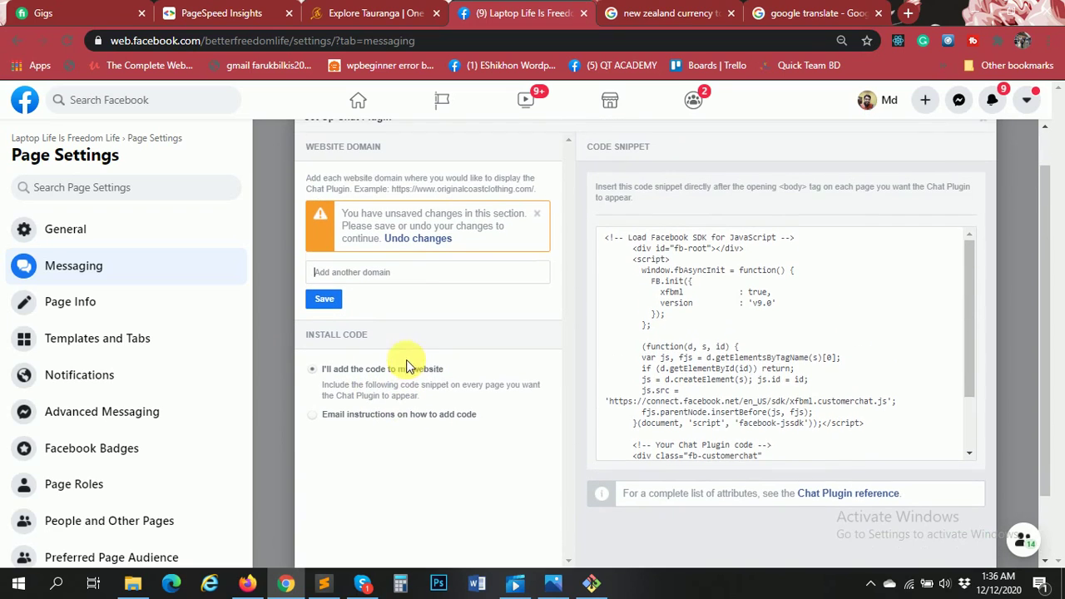
pyautogui.click(675, 312)
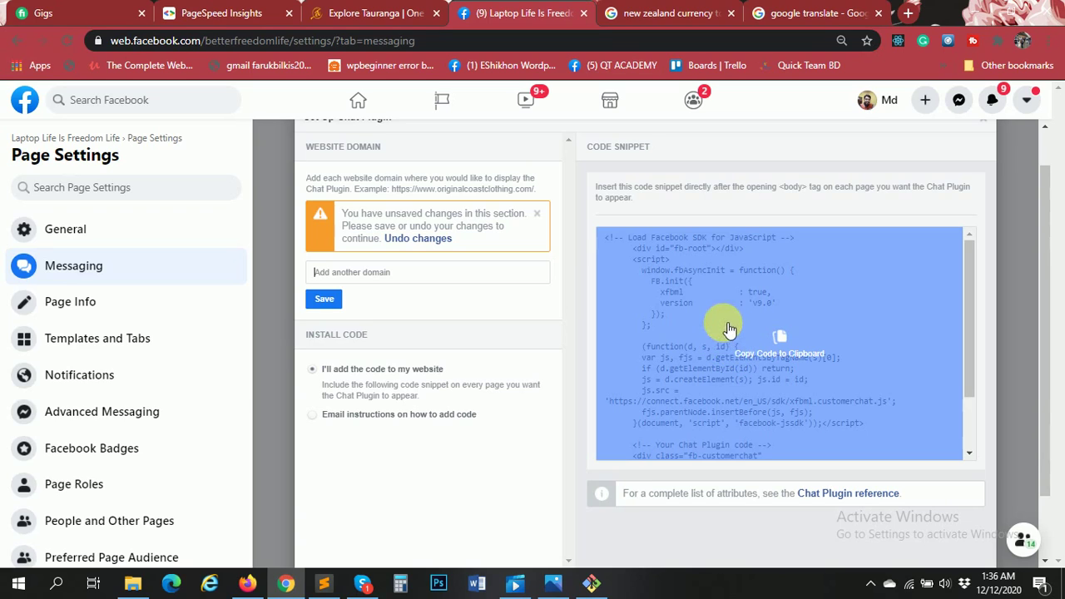
pyautogui.click(742, 327)
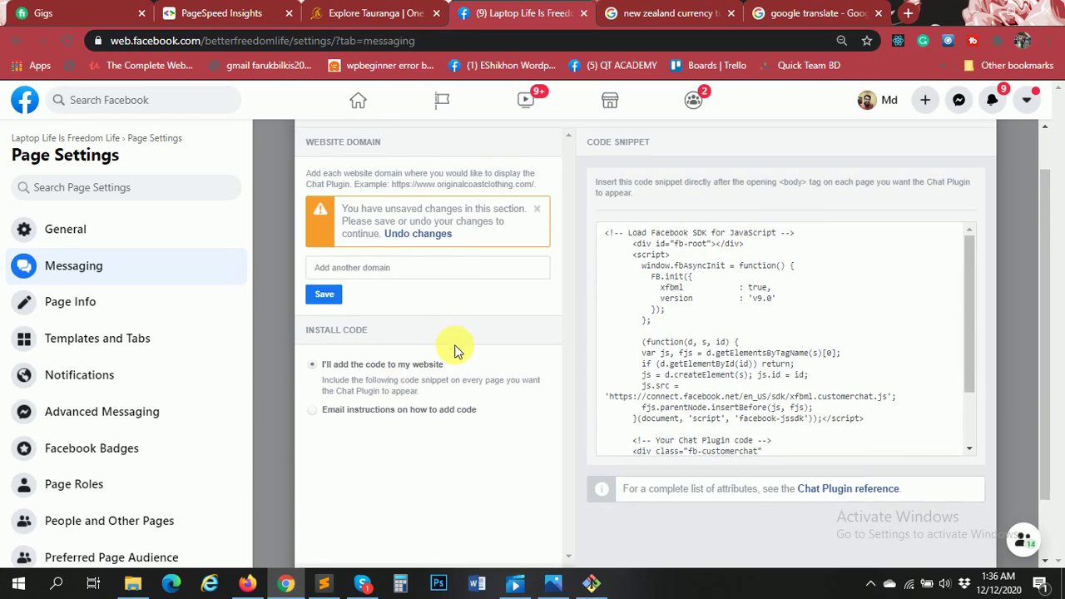
# - Review the code snippet down to its closing lines with the Chat Plugin's color and greeting attributes
pyautogui.scroll(-1, 410, 344)
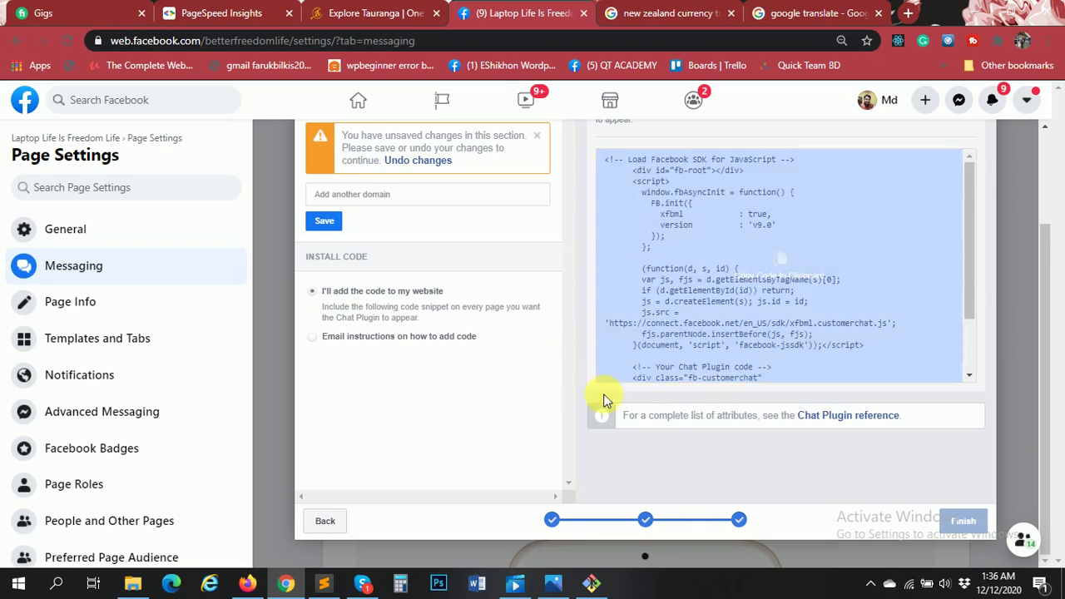
pyautogui.scroll(1, 540, 371)
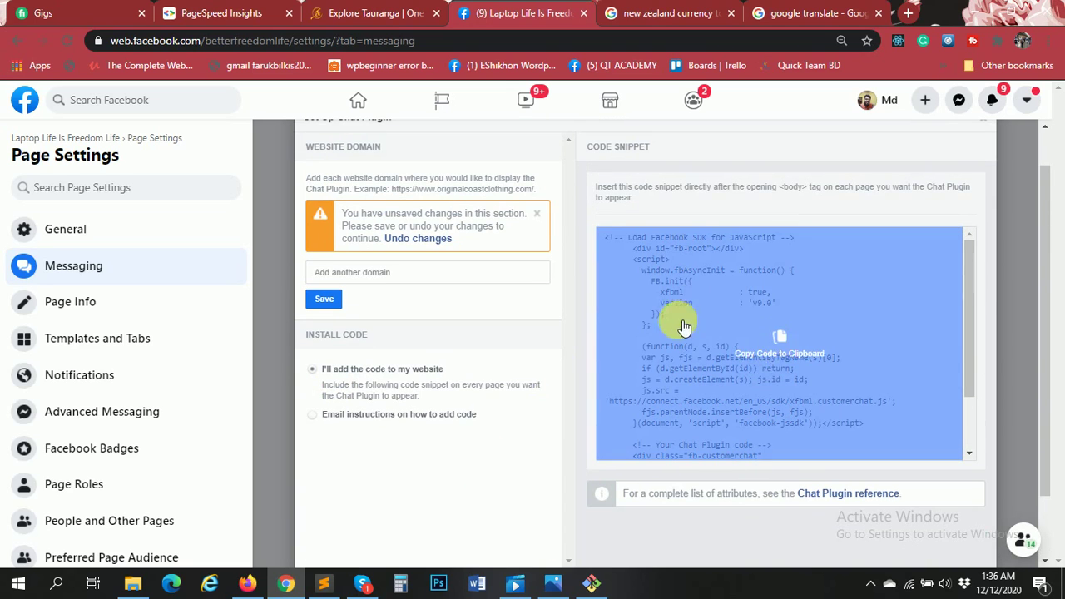
pyautogui.scroll(-2, 794, 370)
pyautogui.scroll(-1, 541, 400)
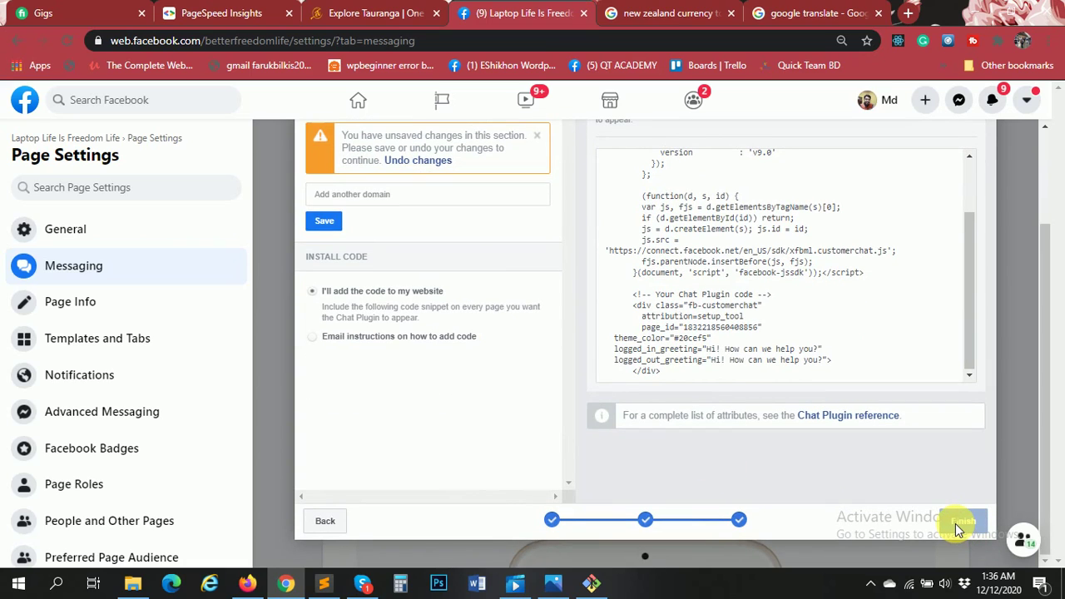
pyautogui.moveTo(754, 376)
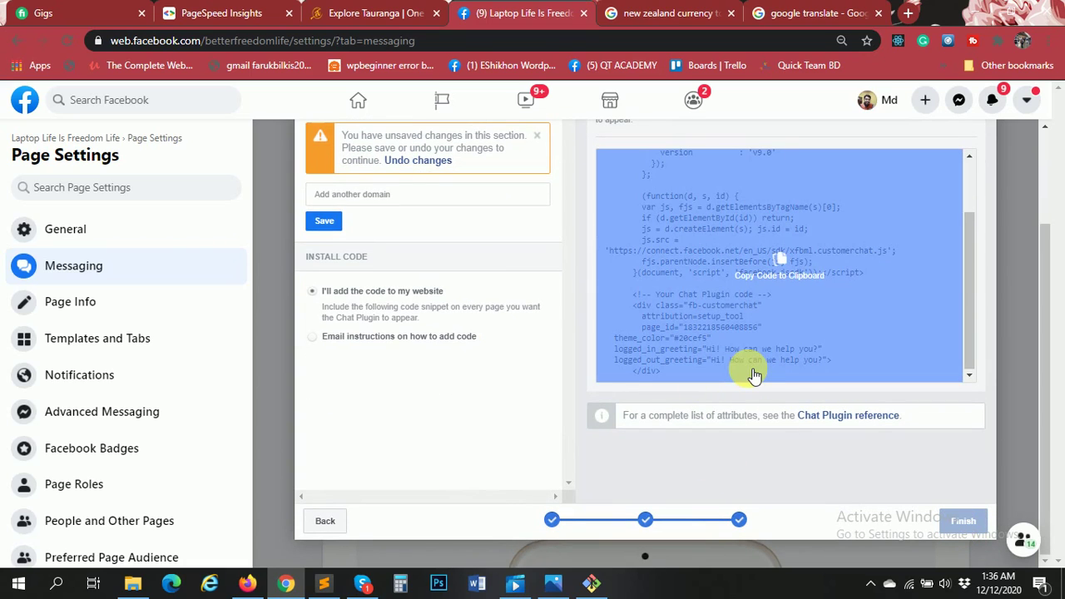